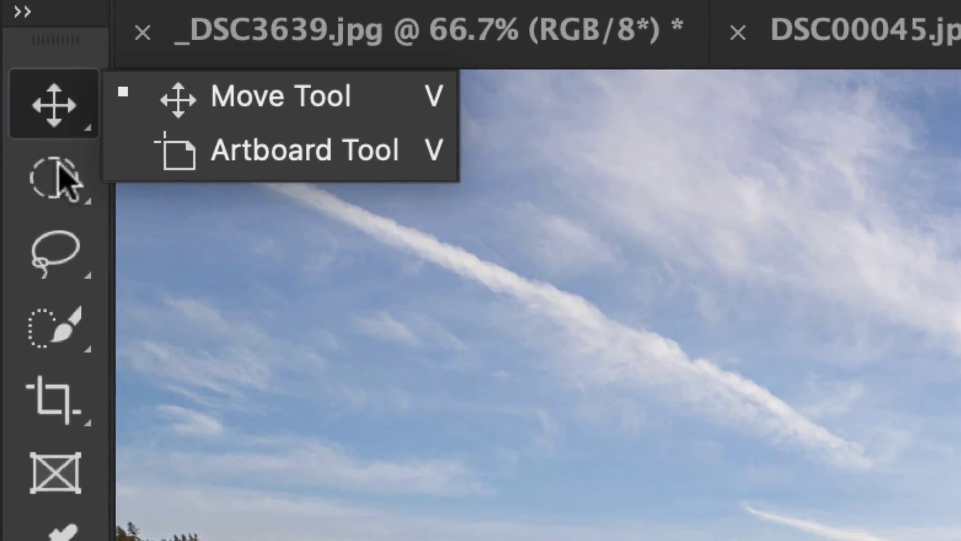
# Step: Check the marquee, lasso and quick selection groups, picking Magic Wand and restoring the standard Lasso
pyautogui.rightClick(56, 180)
pyautogui.rightClick(53, 253)
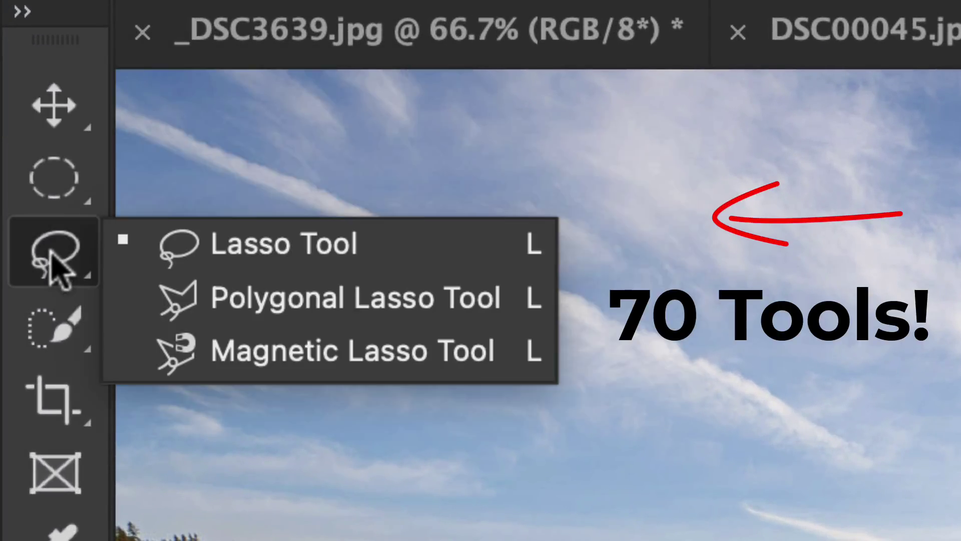
pyautogui.click(289, 348)
pyautogui.click(71, 330)
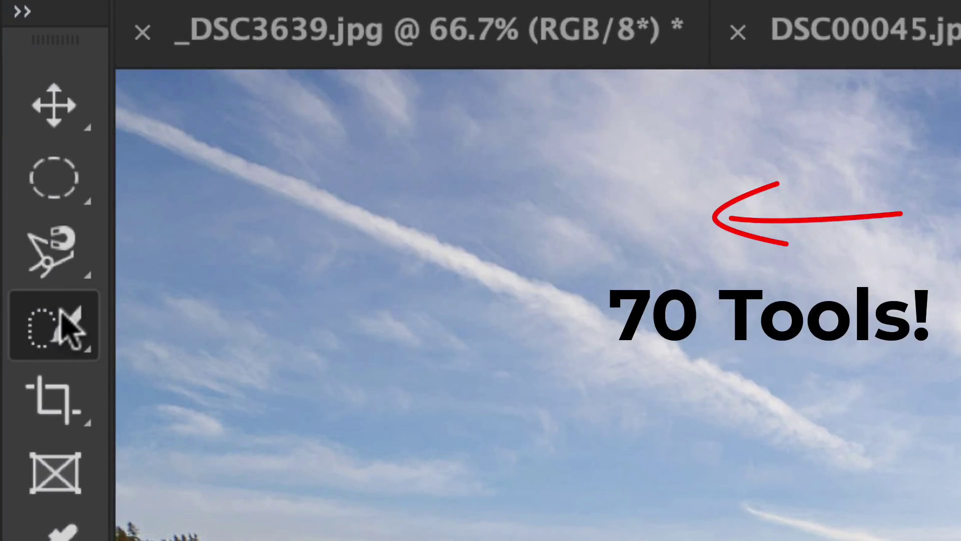
pyautogui.rightClick(61, 311)
pyautogui.click(285, 408)
pyautogui.click(75, 261)
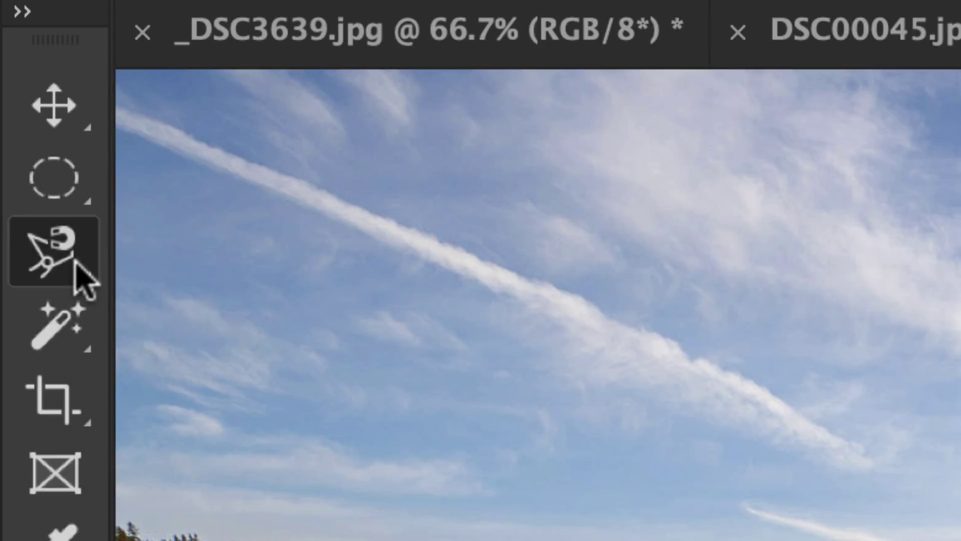
pyautogui.rightClick(75, 260)
pyautogui.click(253, 243)
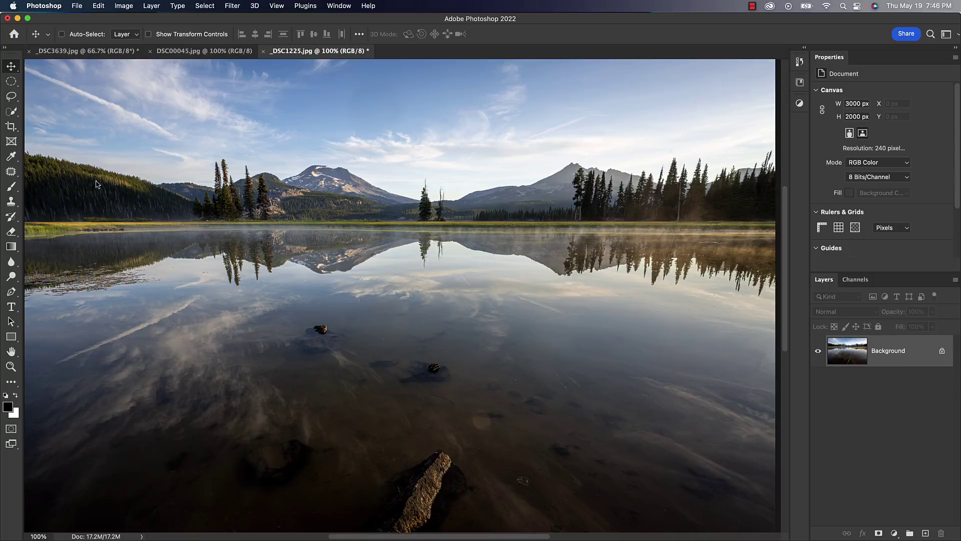
# Step: In an enlarged Customize Toolbar dialog, move Single Row, Single Column Marquee and Magnetic Lasso to Extra Tools
pyautogui.click(333, 5)
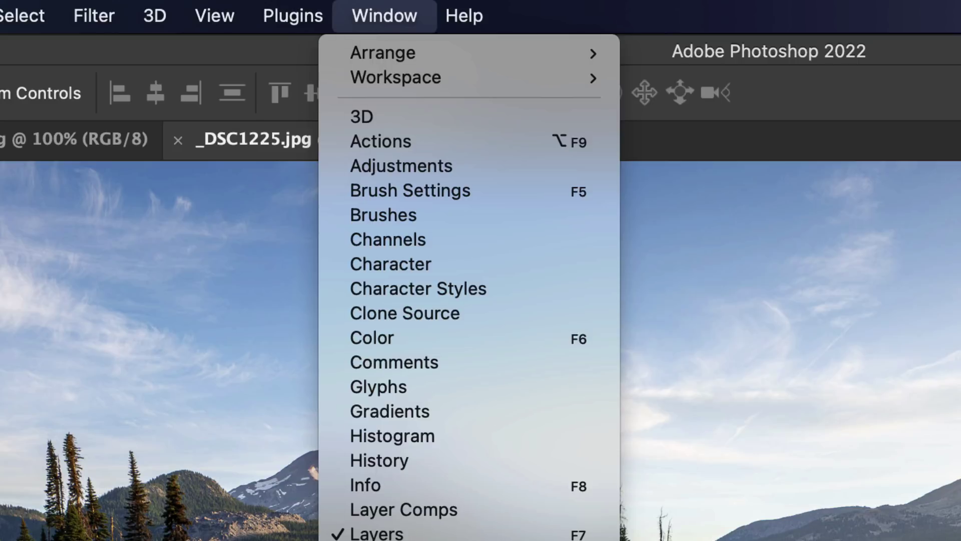
pyautogui.press('Escape')
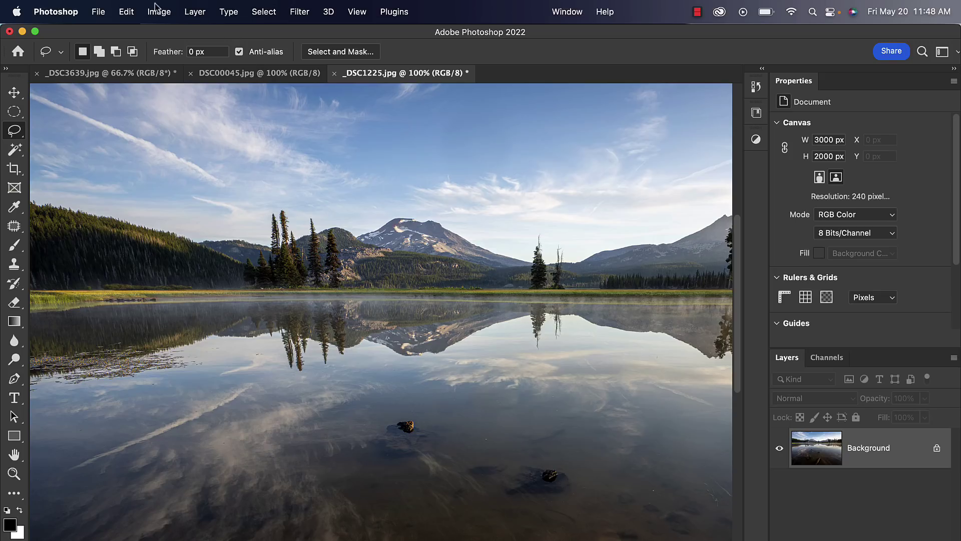
pyautogui.click(126, 11)
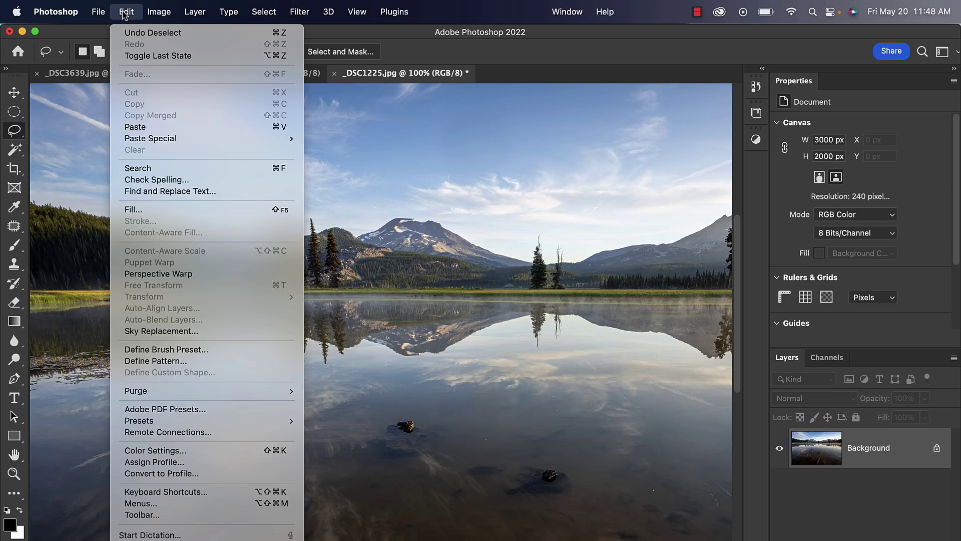
pyautogui.click(149, 515)
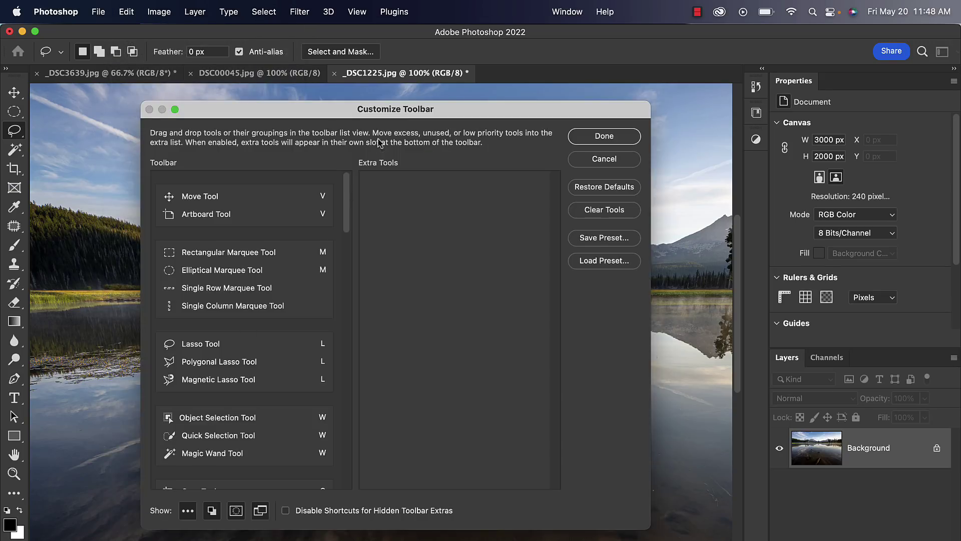
pyautogui.moveTo(647, 523); pyautogui.dragTo(797, 540)
pyautogui.moveTo(322, 287); pyautogui.dragTo(540, 248)
pyautogui.moveTo(325, 291); pyautogui.dragTo(533, 262)
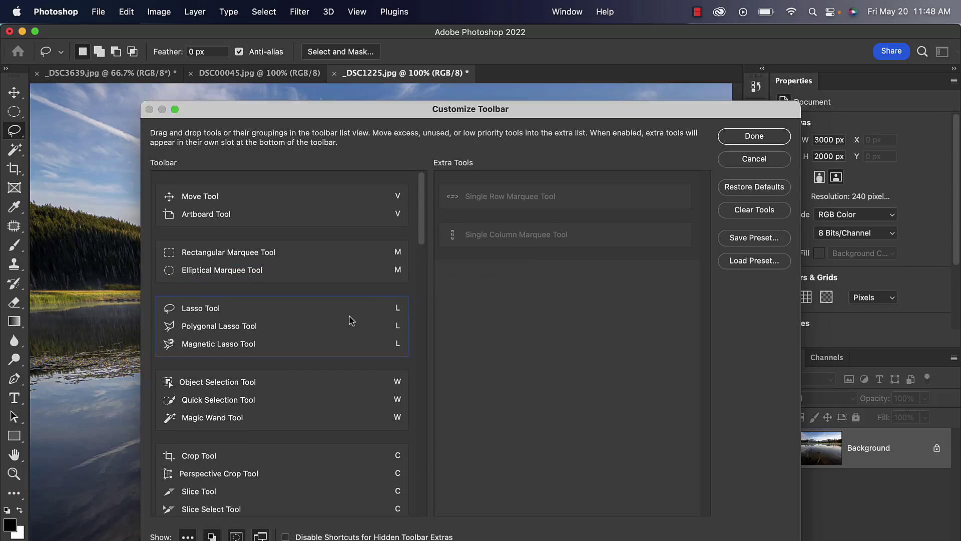
pyautogui.moveTo(313, 345); pyautogui.dragTo(557, 301)
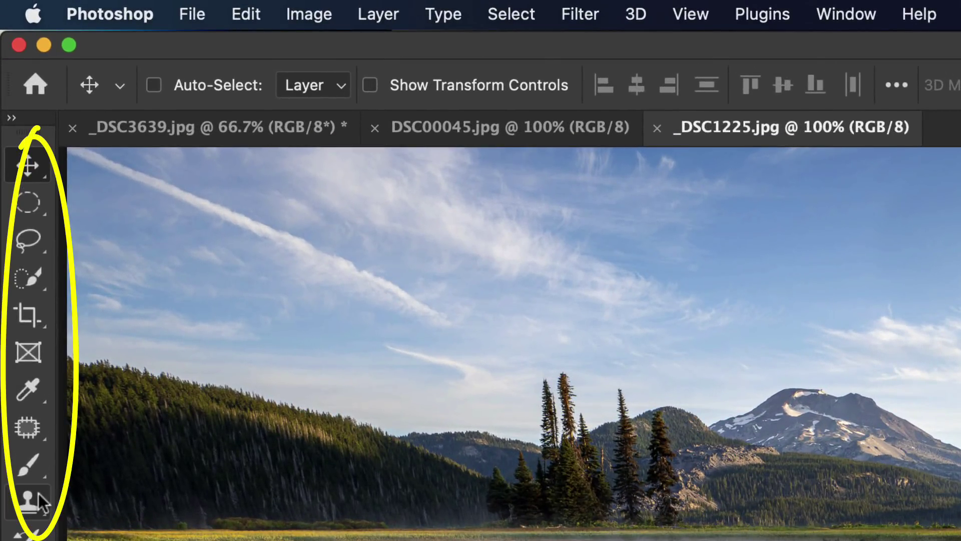
# Step: Open the Window panel list and close it without changes
pyautogui.click(854, 16)
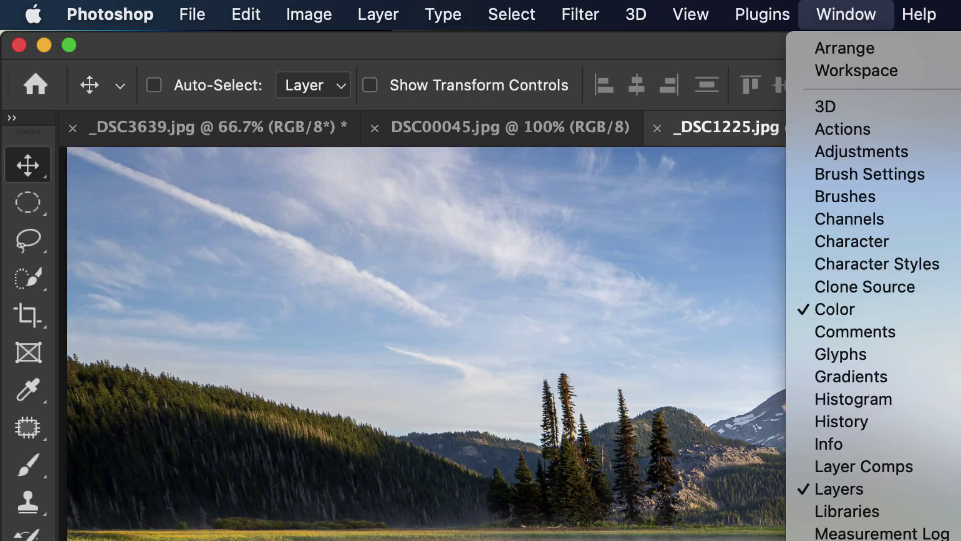
pyautogui.press('Escape')
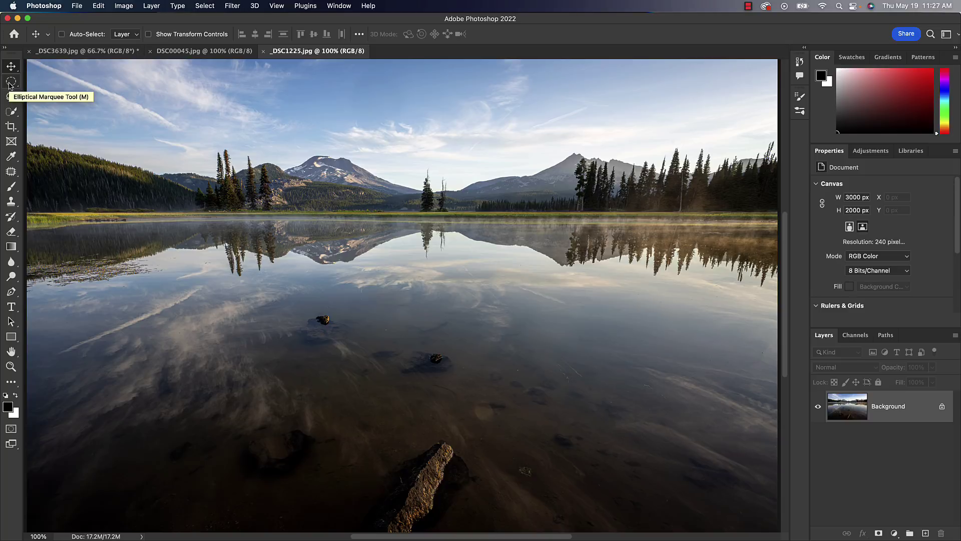
# Step: View and close the marquee tool flyout, then switch to the Lasso tool
pyautogui.click(10, 84)
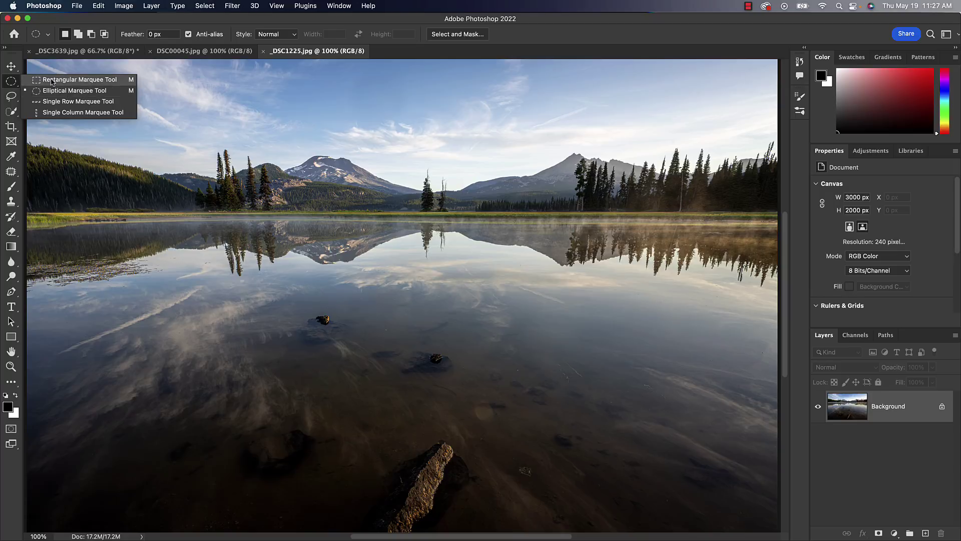
pyautogui.click(10, 83)
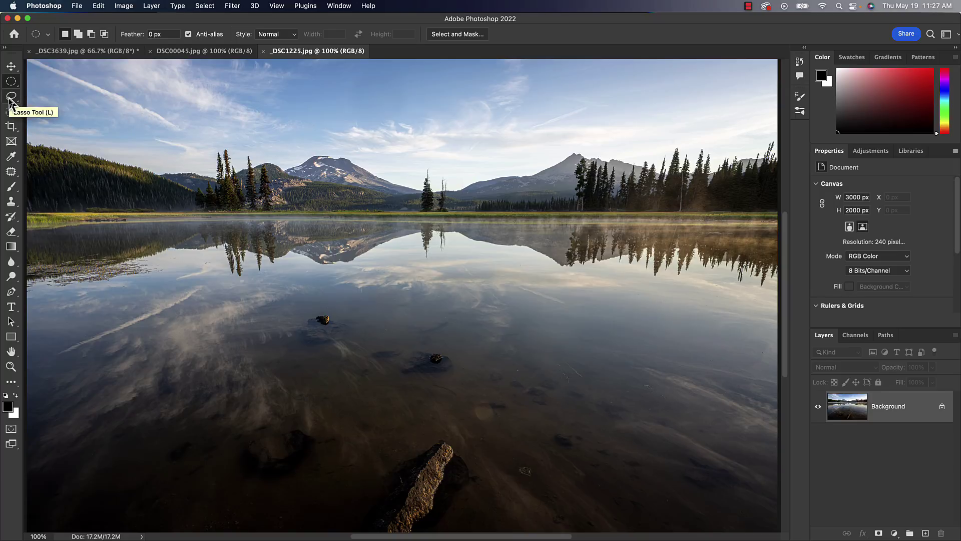
pyautogui.click(10, 97)
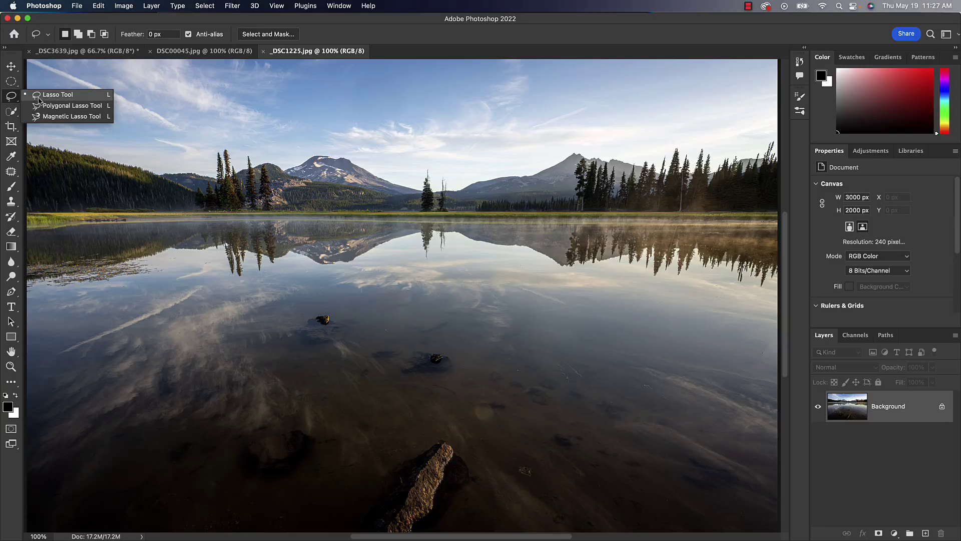
pyautogui.click(71, 96)
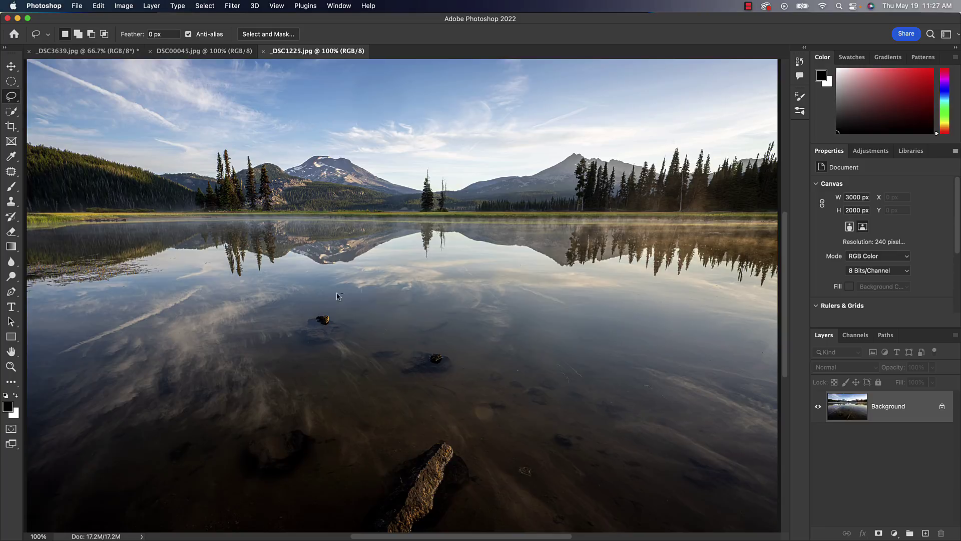
pyautogui.moveTo(324, 294)
pyautogui.mouseDown()
pyautogui.moveTo(308, 366)
pyautogui.moveTo(371, 330)
pyautogui.moveTo(360, 293)
pyautogui.moveTo(328, 297)
pyautogui.mouseUp()
pyautogui.click(98, 6)
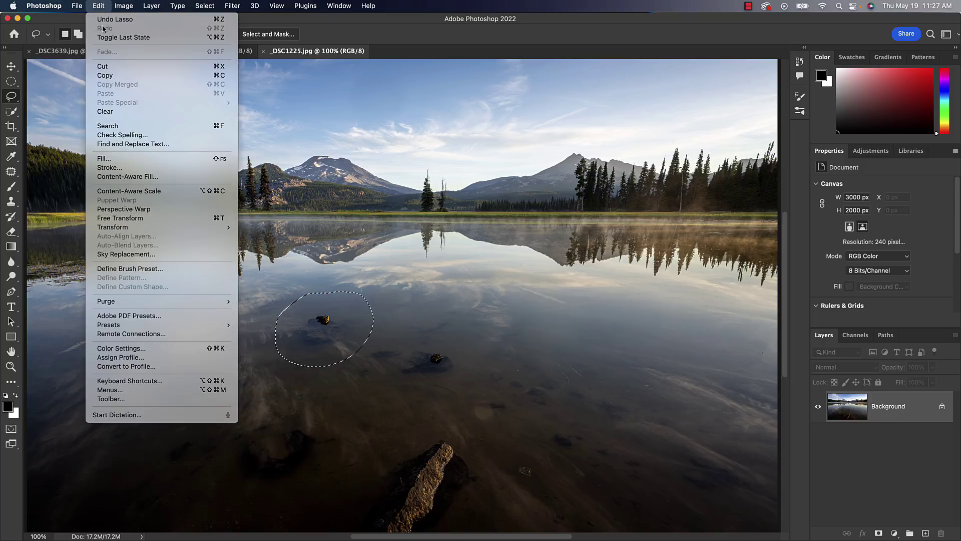
pyautogui.click(133, 177)
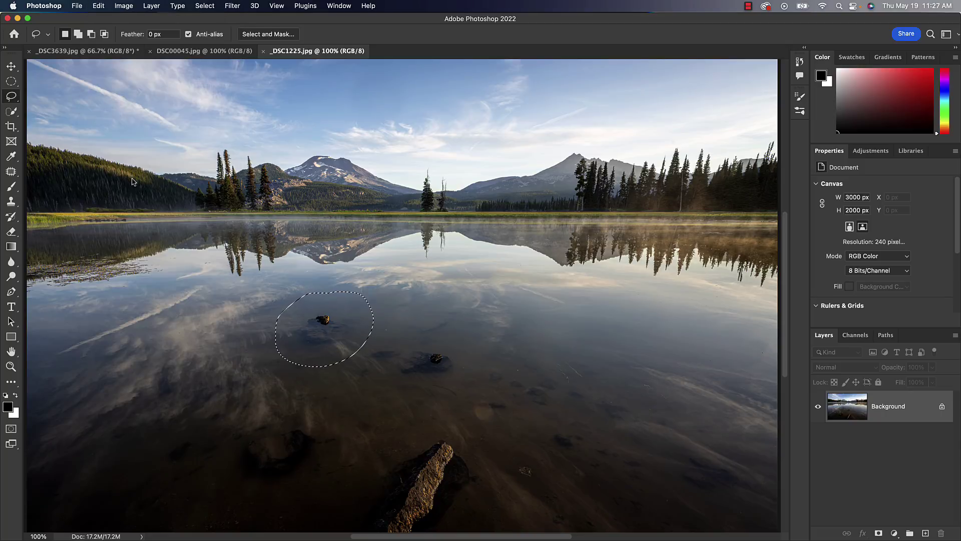
pyautogui.click(269, 263)
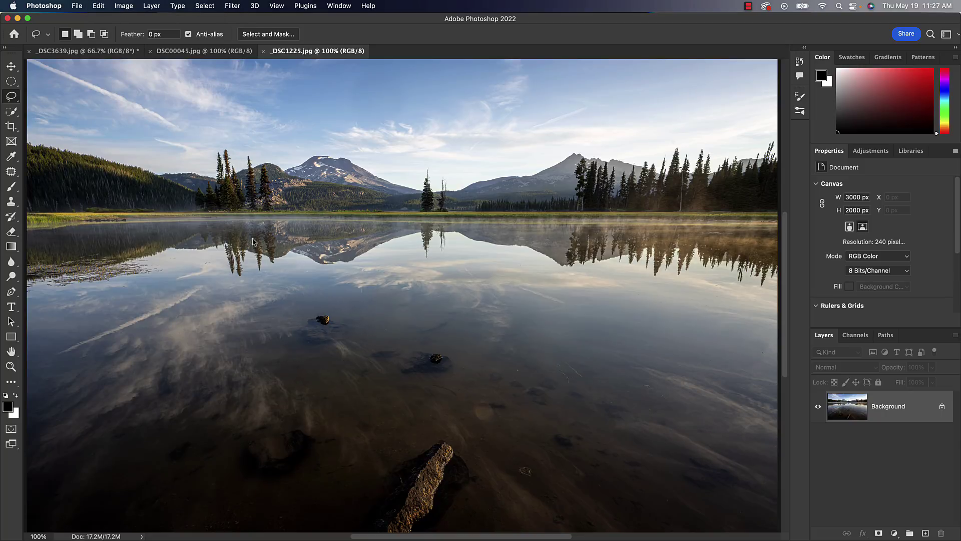
pyautogui.click(14, 98)
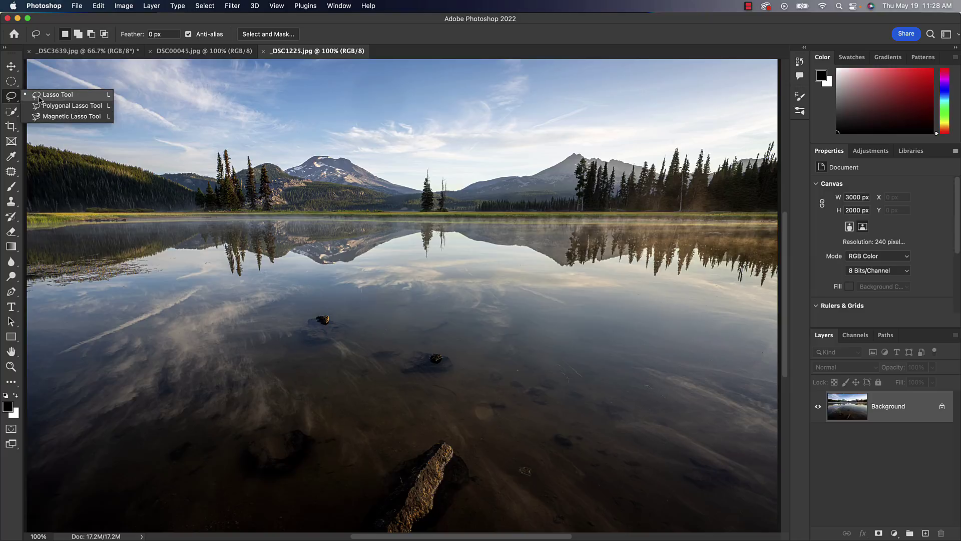
pyautogui.click(11, 111)
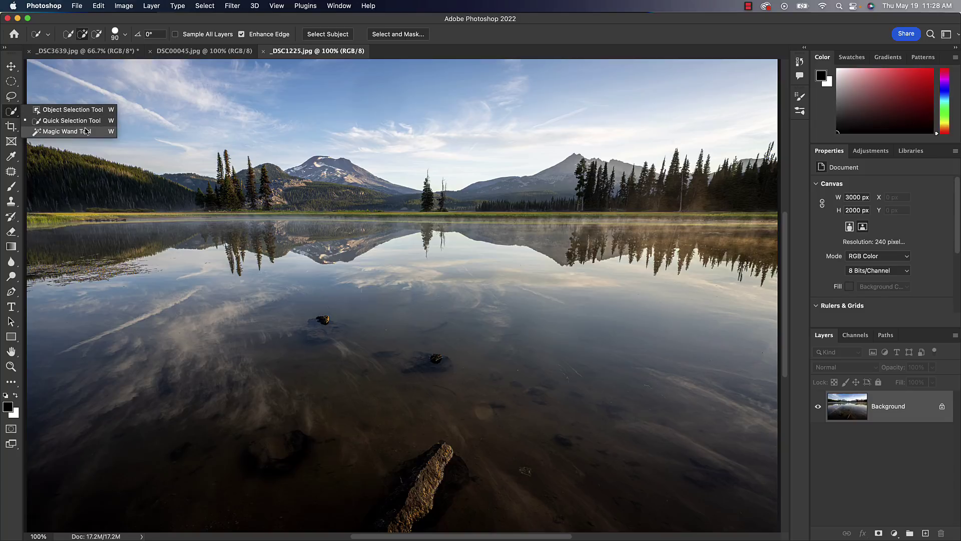
pyautogui.click(10, 127)
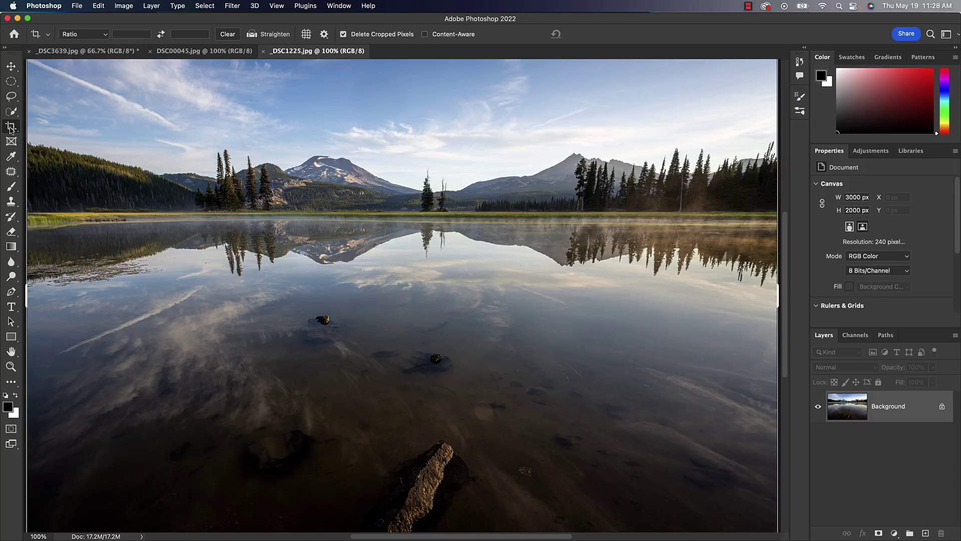
pyautogui.rightClick(11, 129)
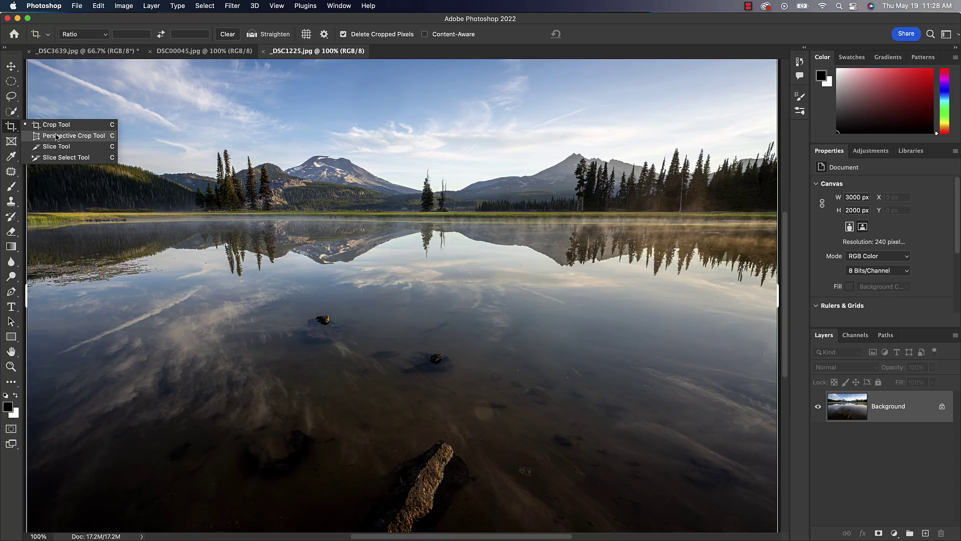
pyautogui.click(10, 132)
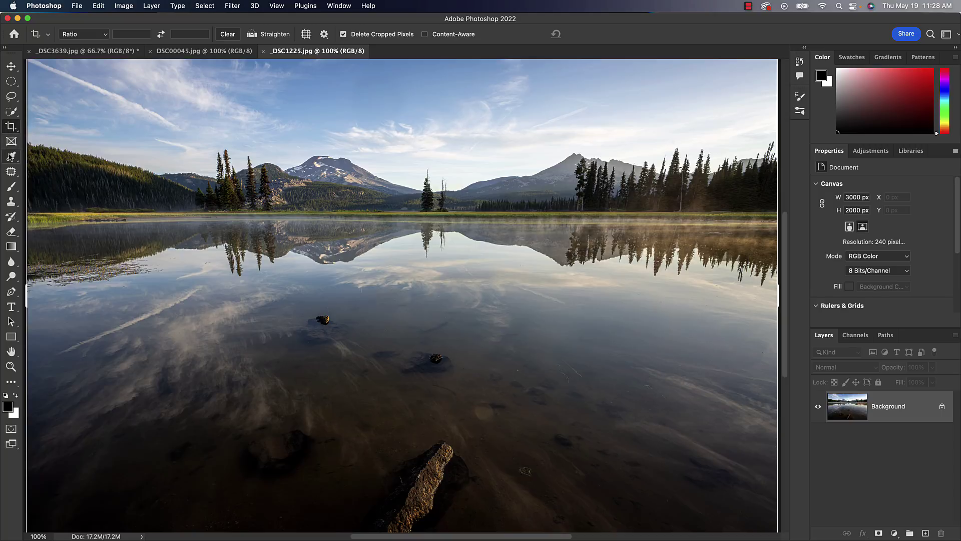
pyautogui.click(10, 156)
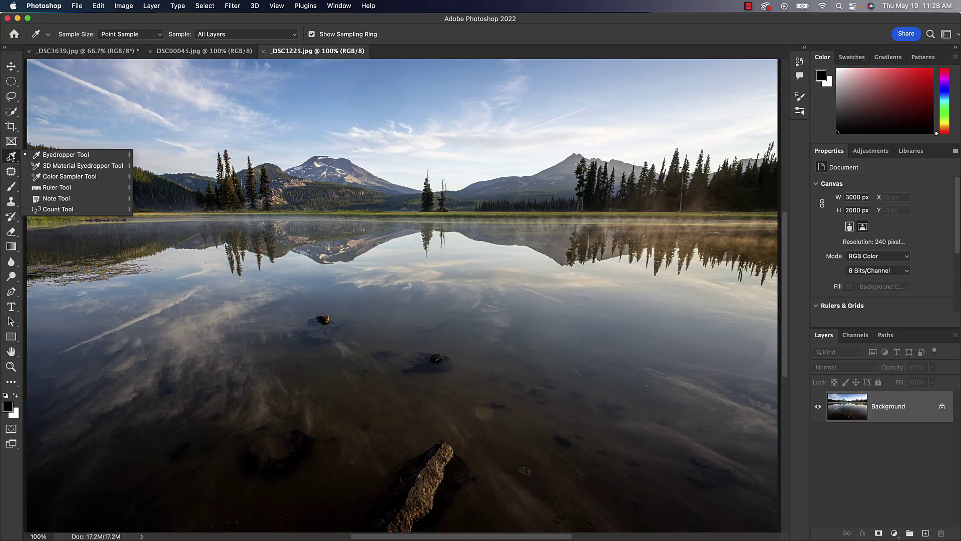
pyautogui.click(59, 157)
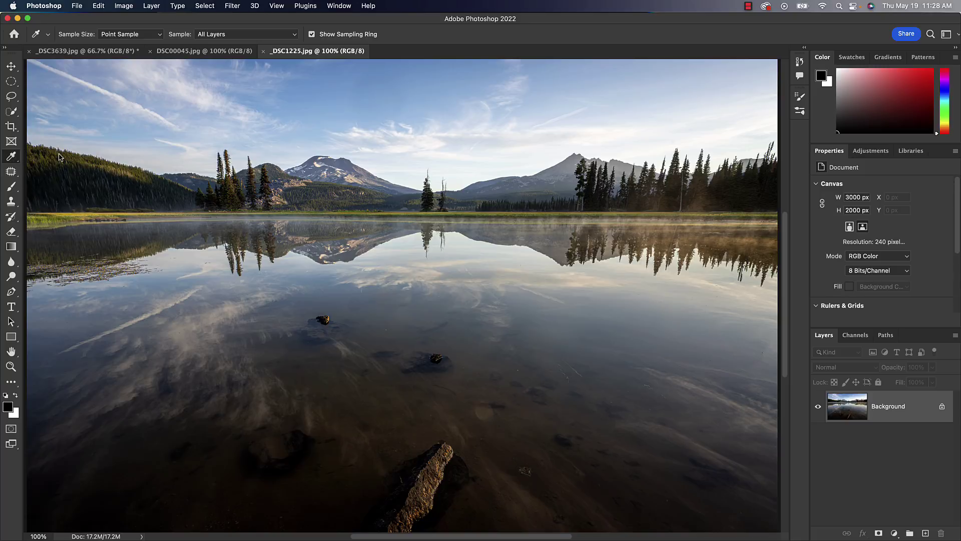
pyautogui.click(10, 156)
# Step: Browse the Healing, Brush and Clone Stamp flyouts, ending with the History Brush active
pyautogui.click(10, 172)
pyautogui.rightClick(10, 172)
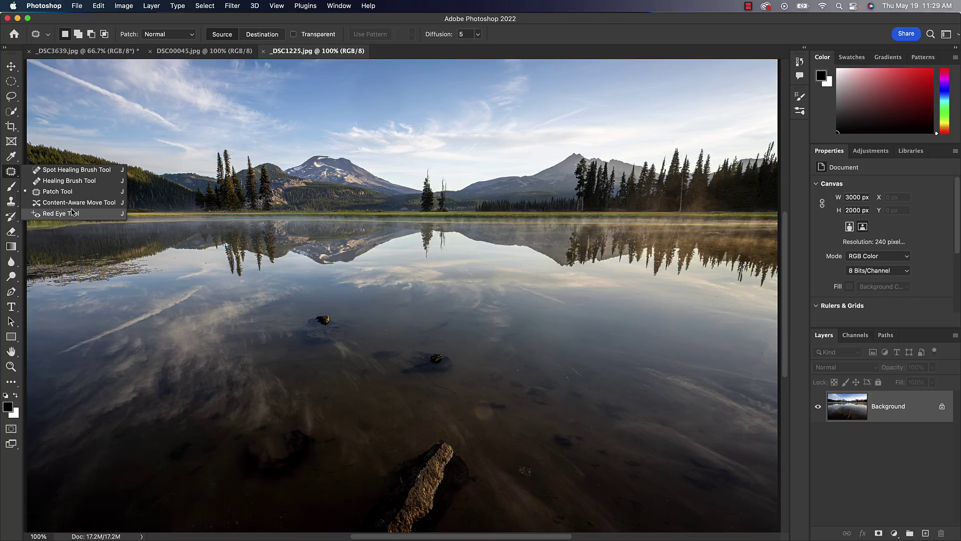
pyautogui.click(8, 172)
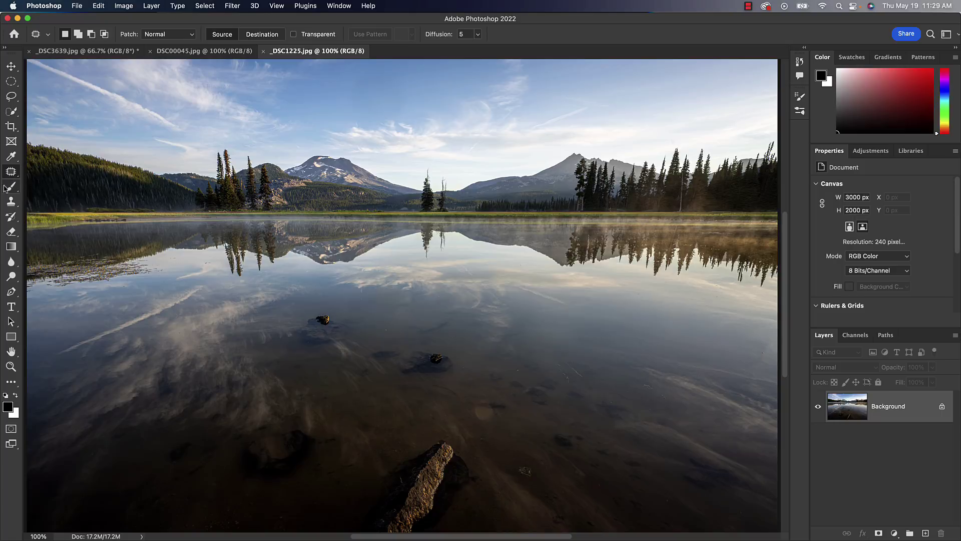
pyautogui.click(10, 188)
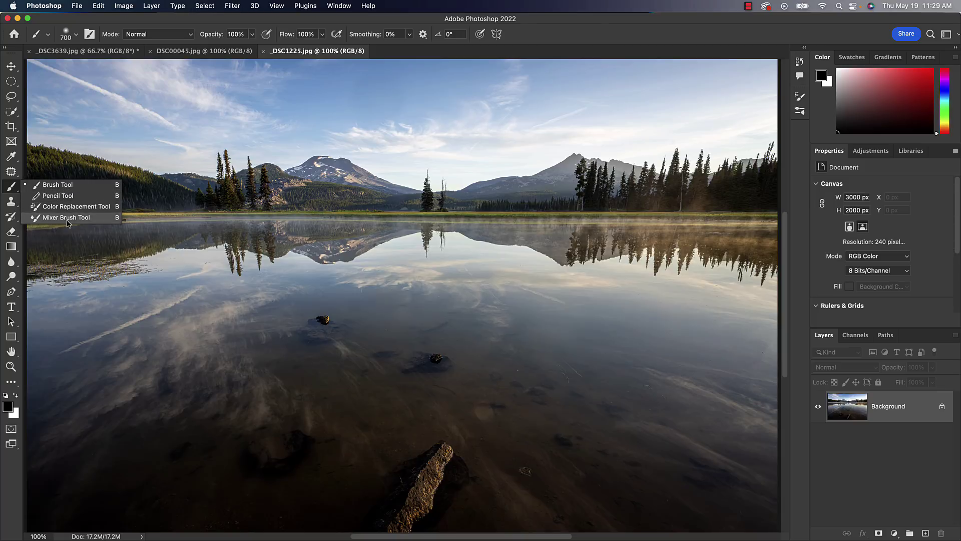
pyautogui.click(11, 201)
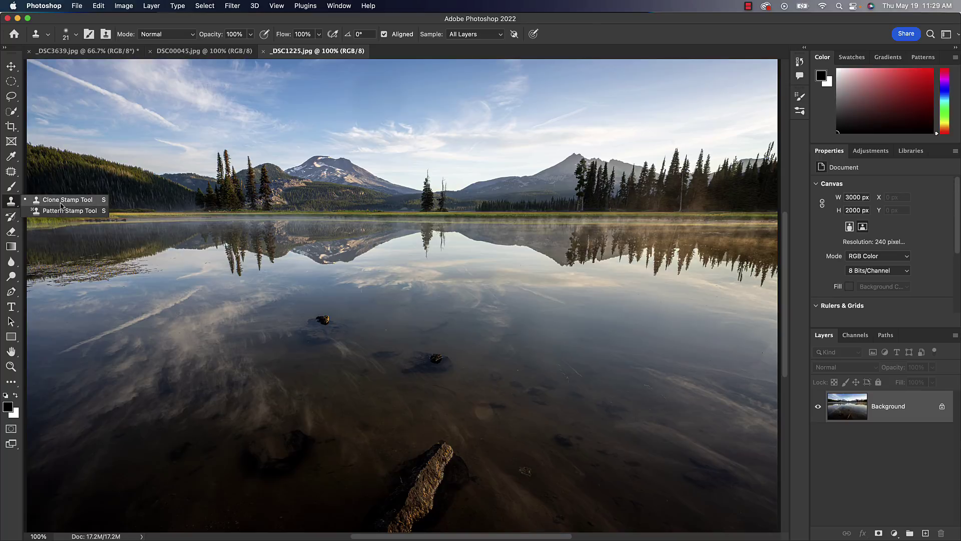
pyautogui.click(11, 217)
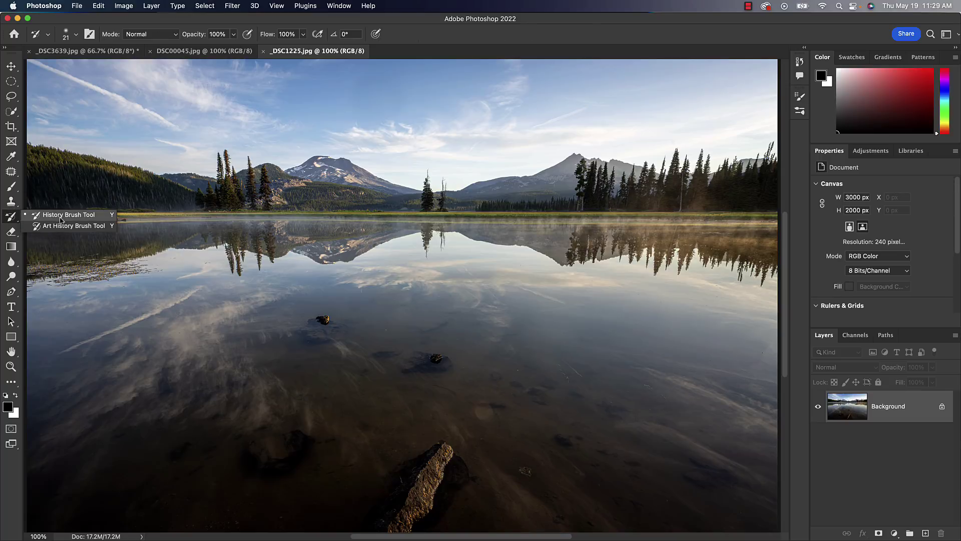
pyautogui.click(11, 219)
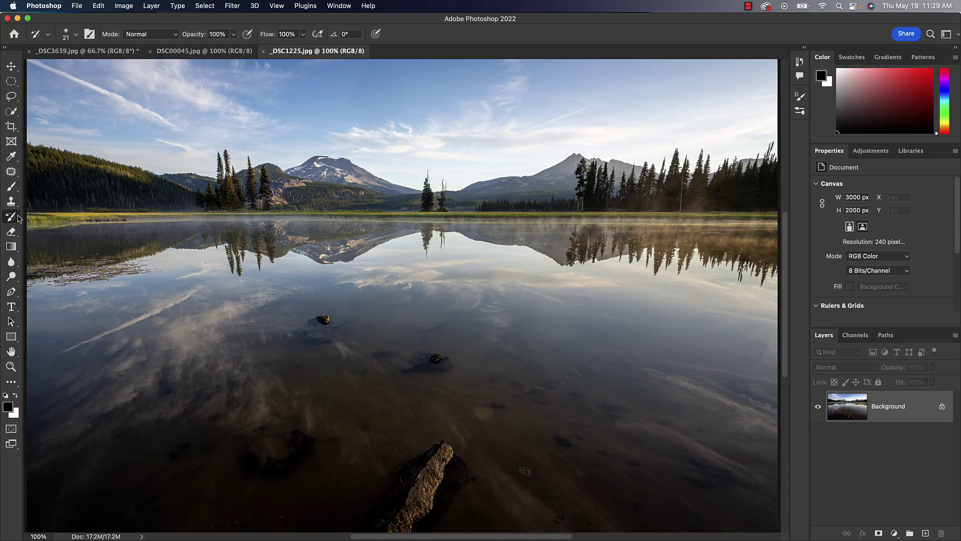
# Step: View the Eraser tool variants, then make the Gradient Tool active
pyautogui.click(12, 231)
pyautogui.click(12, 232)
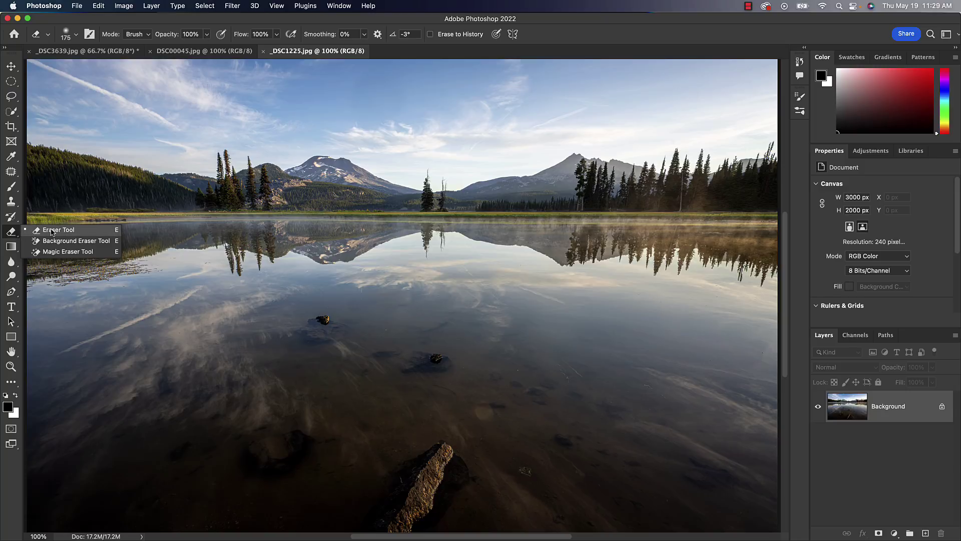
pyautogui.click(15, 232)
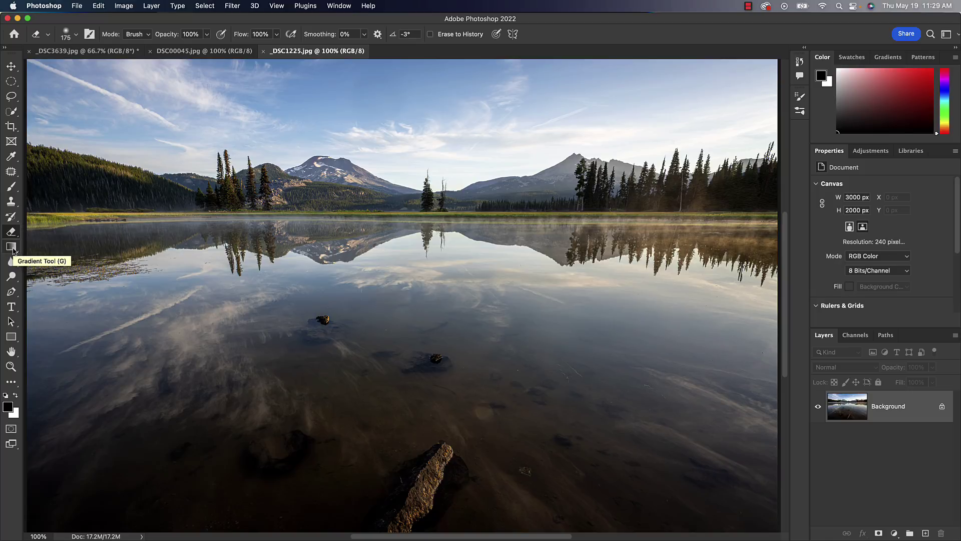
pyautogui.click(12, 249)
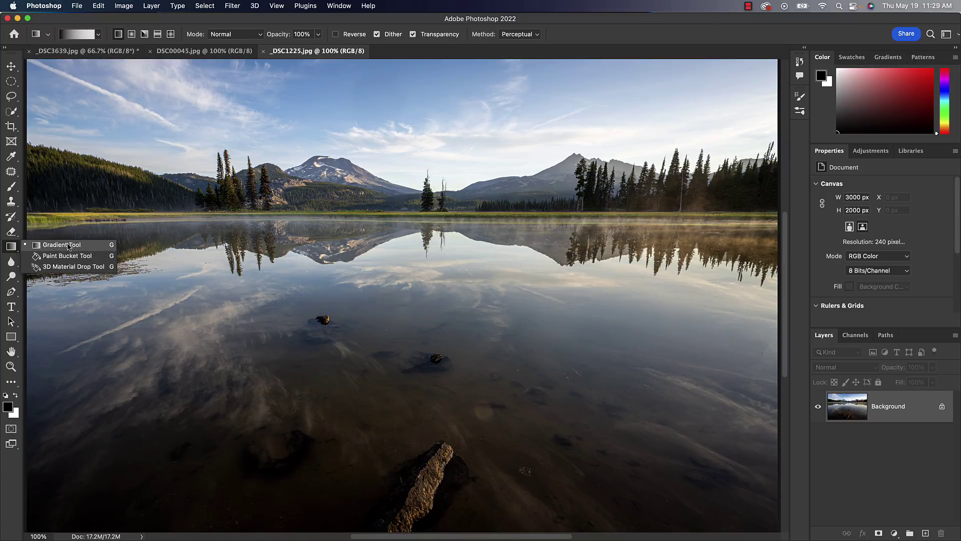
pyautogui.click(68, 245)
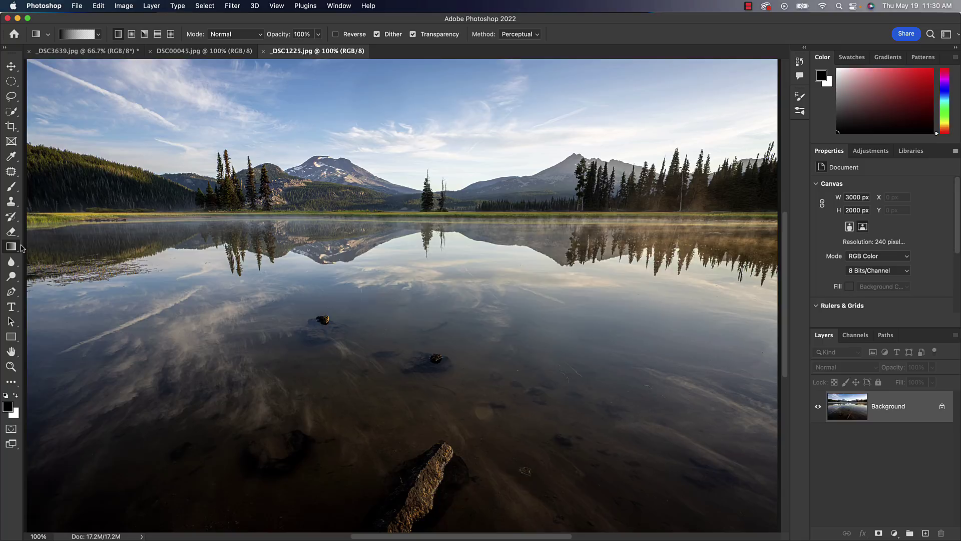
pyautogui.click(11, 66)
pyautogui.click(11, 81)
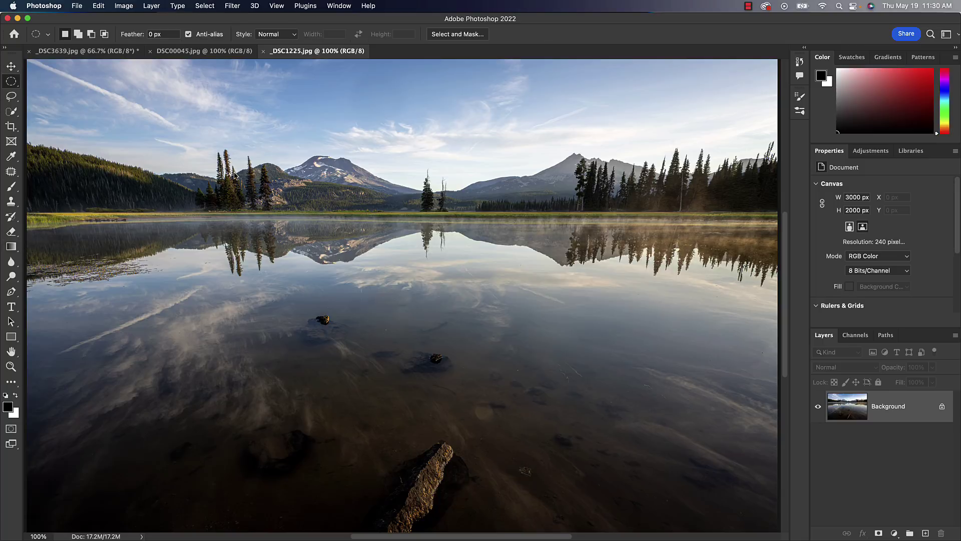
pyautogui.moveTo(181, 142); pyautogui.dragTo(390, 349)
pyautogui.moveTo(11, 247); pyautogui.dragTo(50, 256)
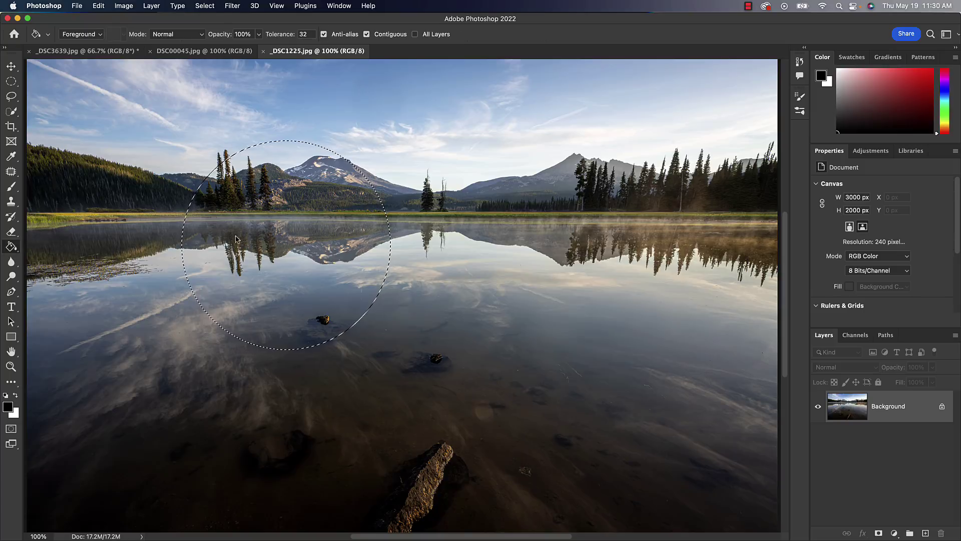
pyautogui.click(267, 241)
pyautogui.click(286, 174)
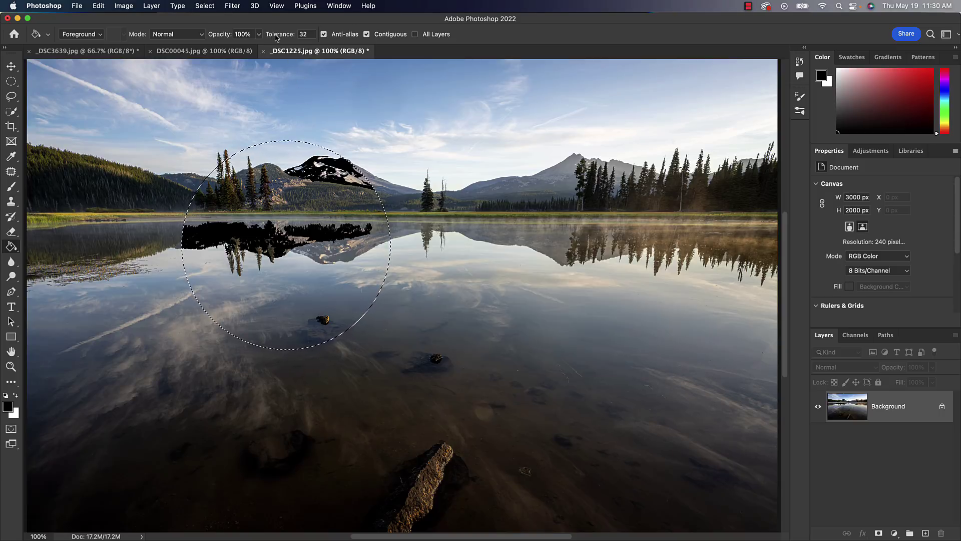
pyautogui.moveTo(278, 37); pyautogui.dragTo(213, 38)
pyautogui.moveTo(278, 37); pyautogui.dragTo(565, 36)
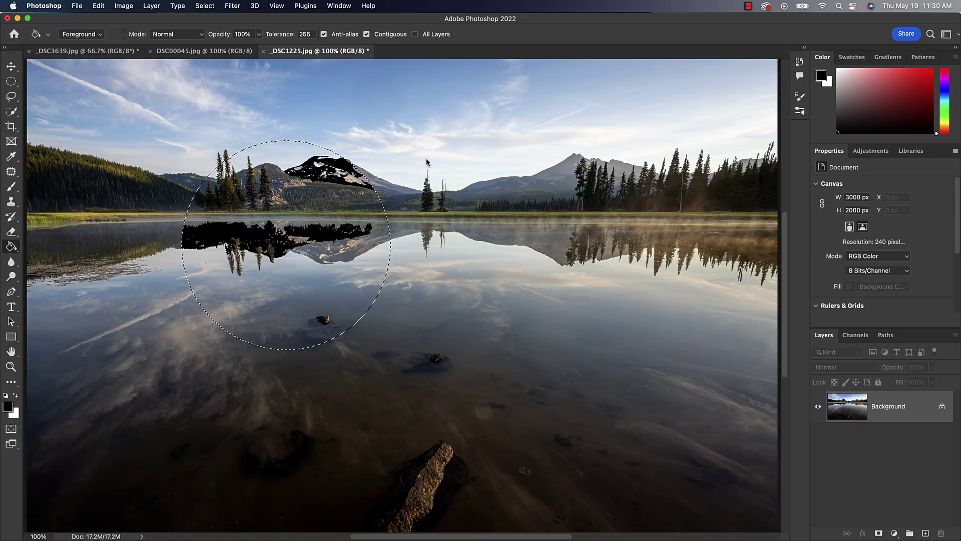
pyautogui.click(330, 263)
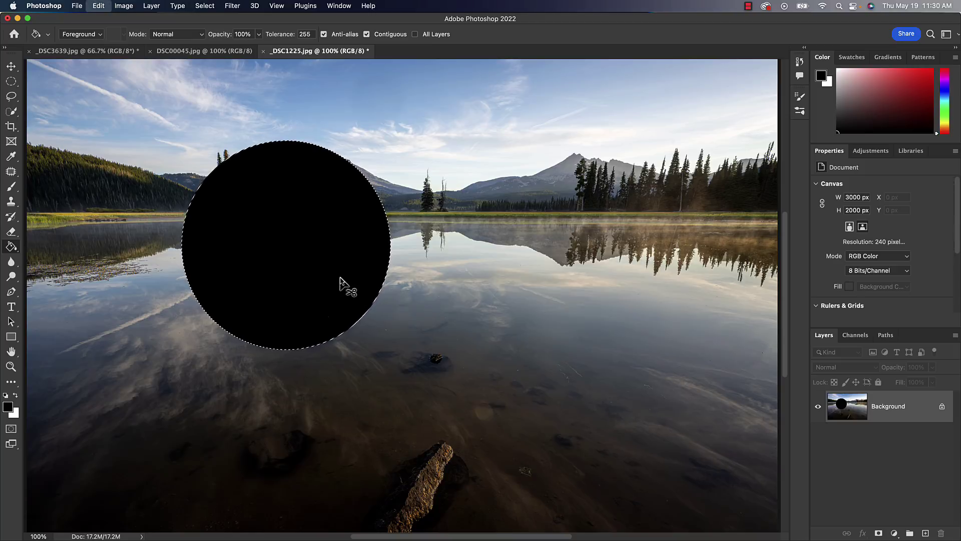
pyautogui.press('super+z')
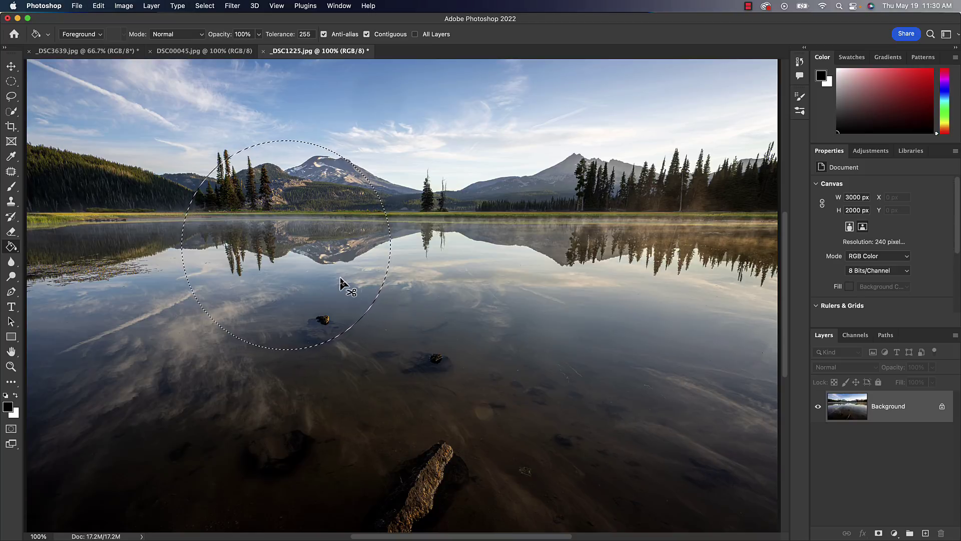
pyautogui.press('super+d')
pyautogui.click(10, 247)
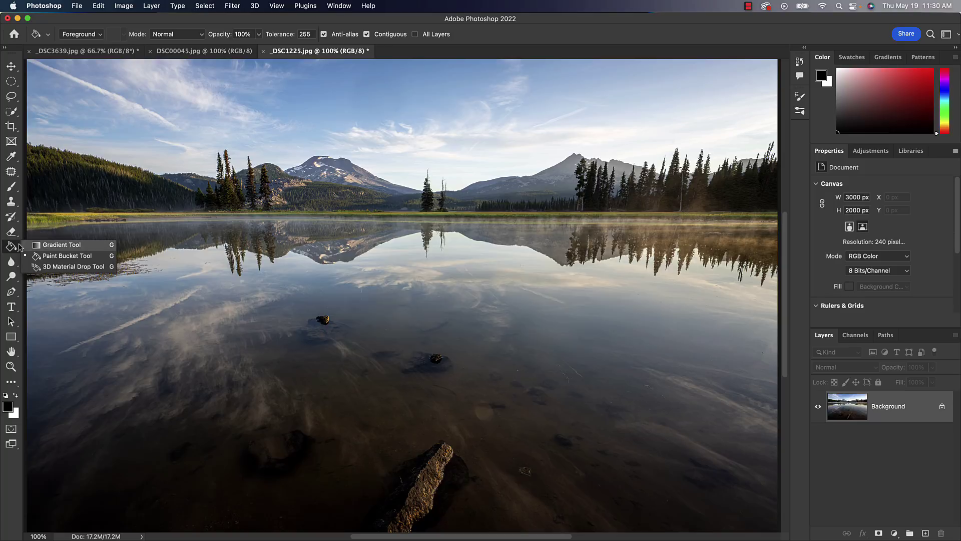
pyautogui.click(39, 245)
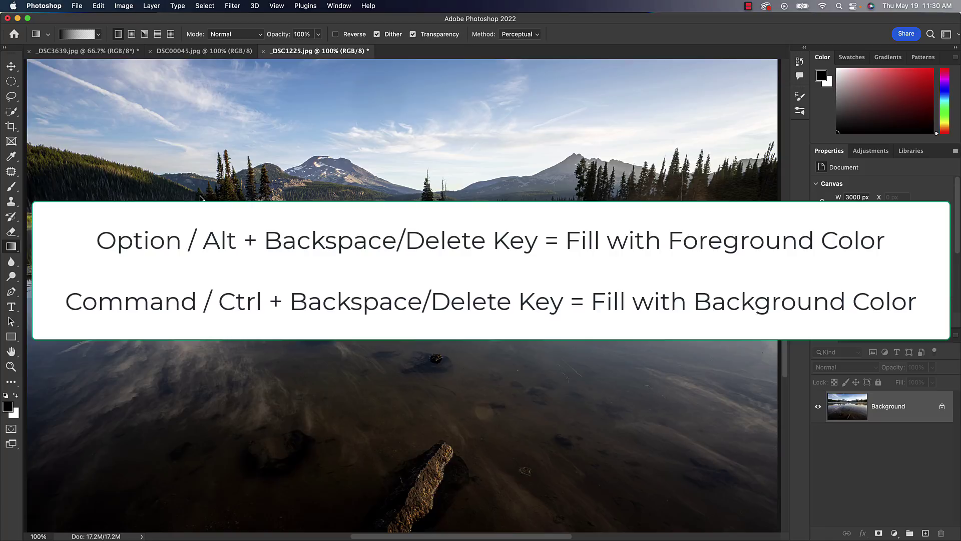
pyautogui.click(11, 247)
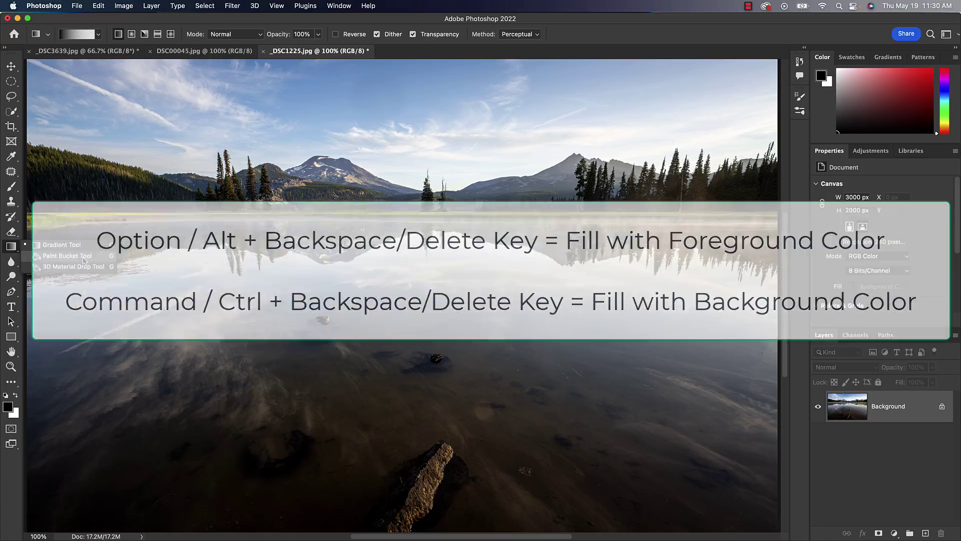
pyautogui.click(11, 249)
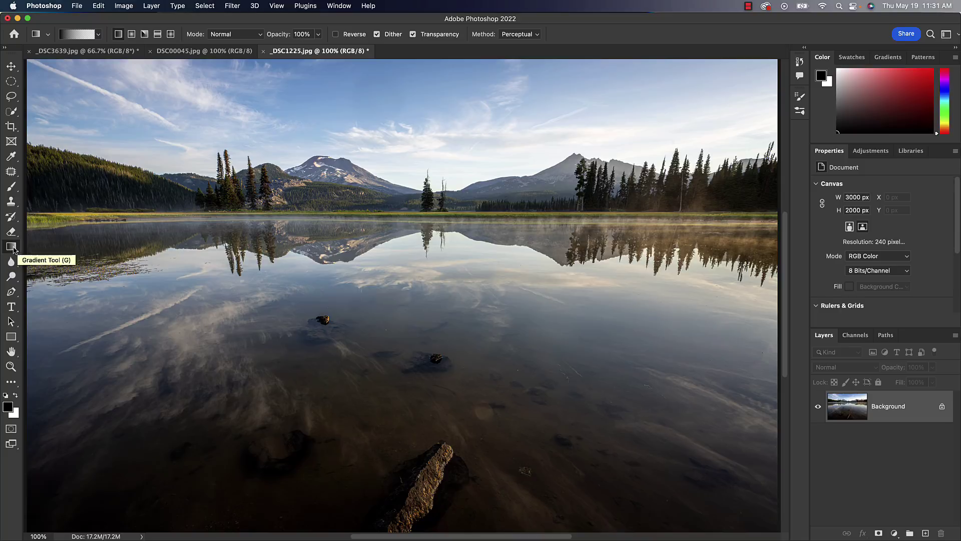
# Step: Browse the Blur, Dodge and Pen tool variants, leaving the Pen Tool active in Path mode
pyautogui.click(12, 264)
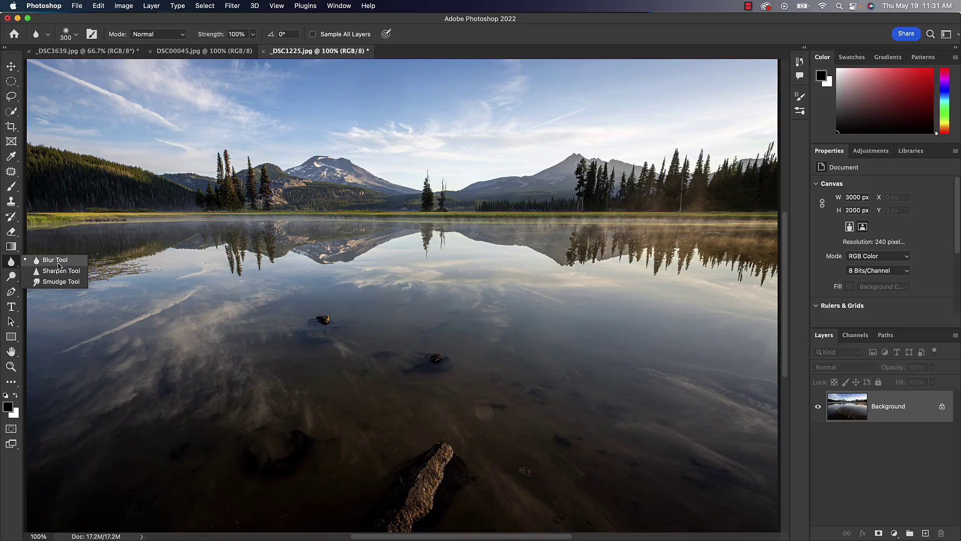
pyautogui.click(12, 278)
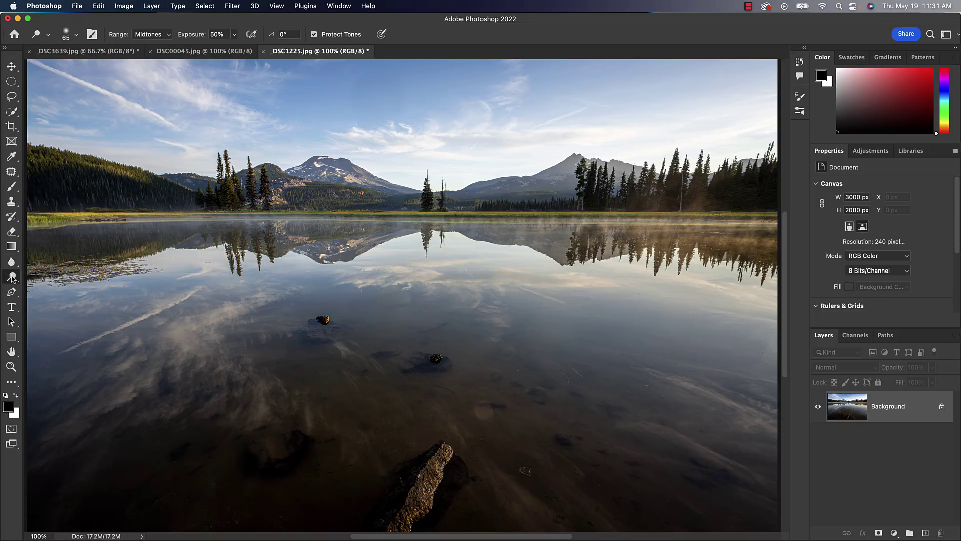
pyautogui.click(12, 278)
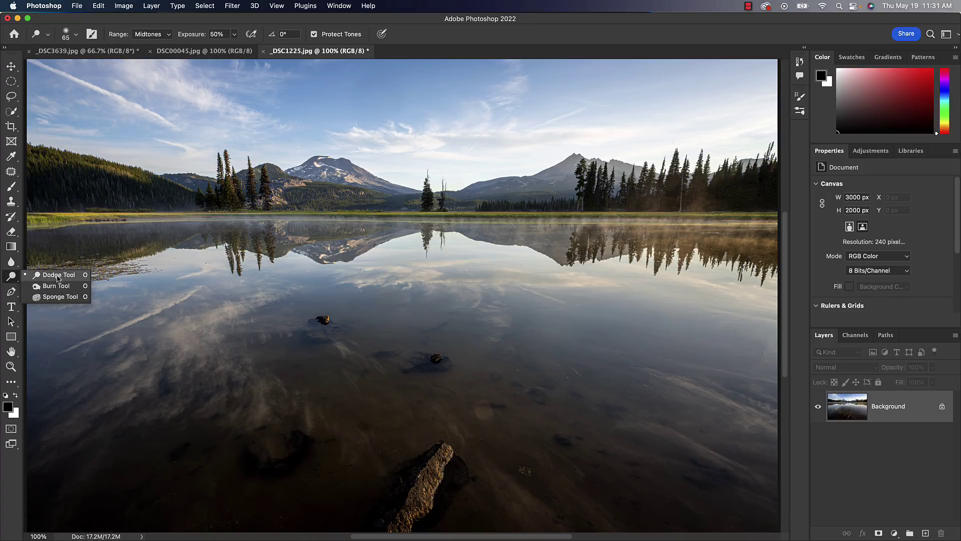
pyautogui.click(10, 279)
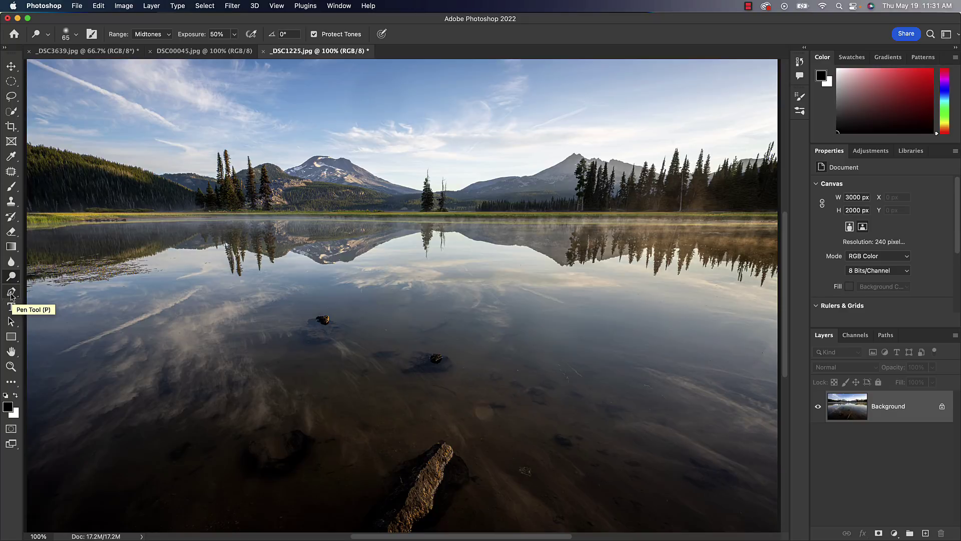
pyautogui.click(11, 292)
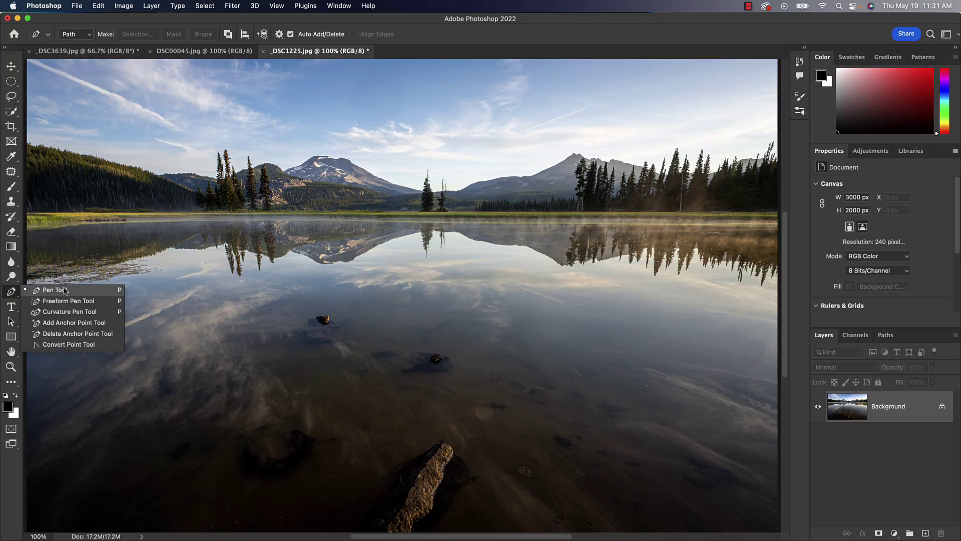
pyautogui.click(10, 293)
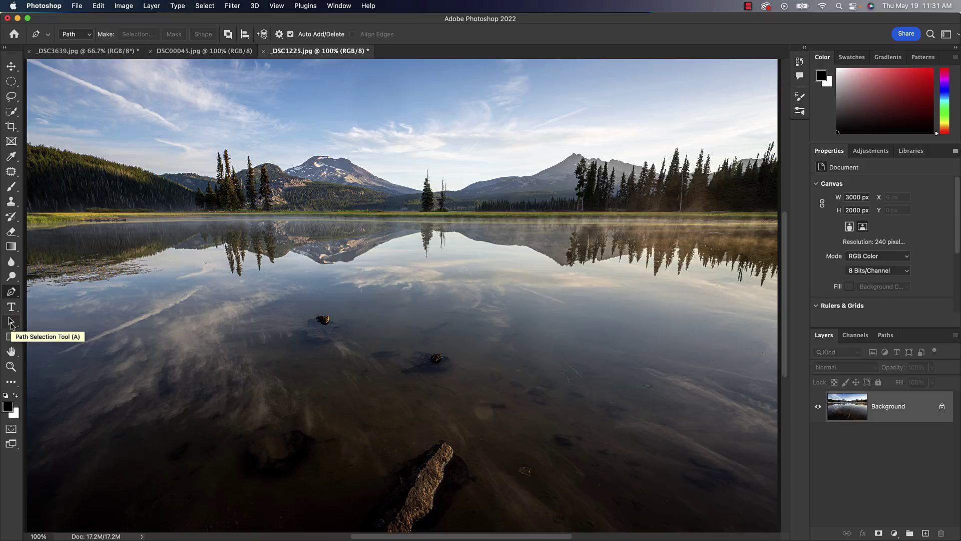
pyautogui.click(11, 322)
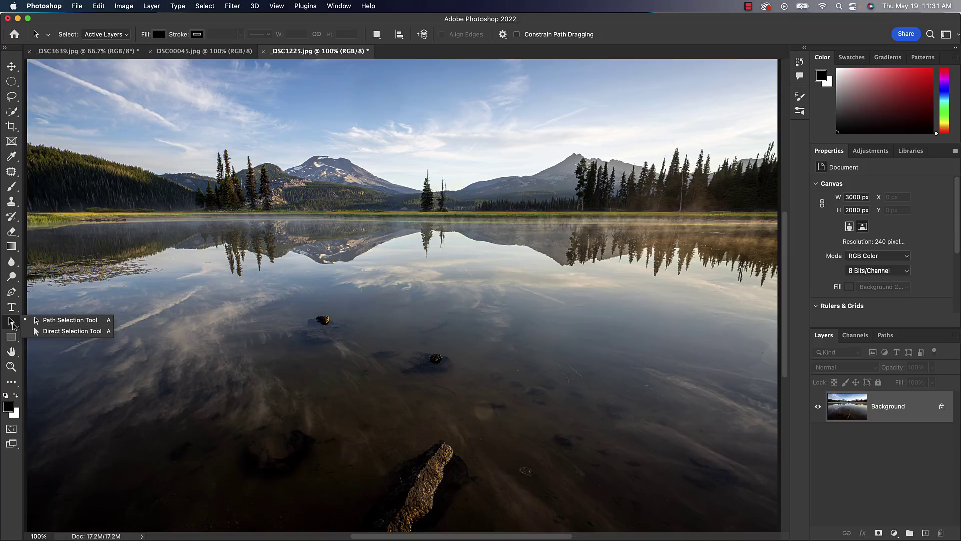
pyautogui.click(11, 336)
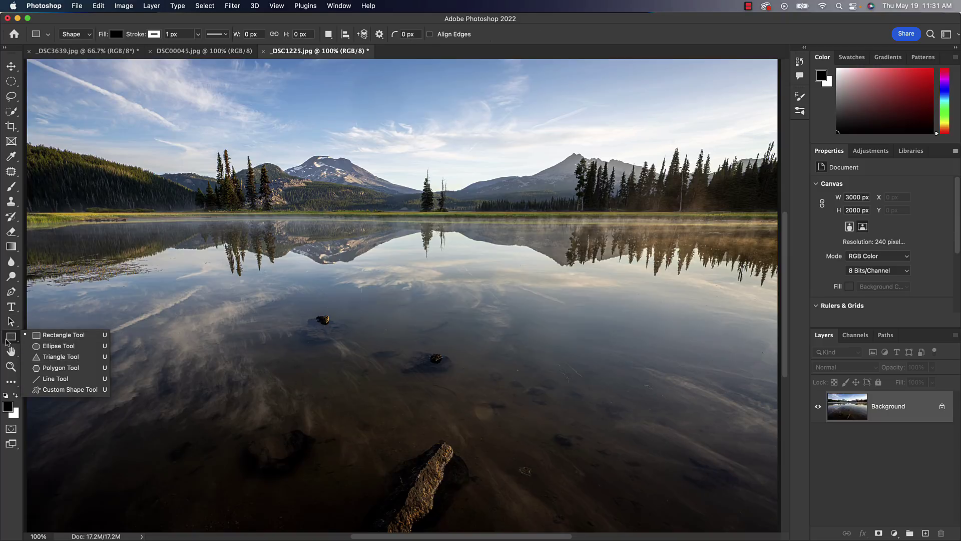
pyautogui.click(11, 352)
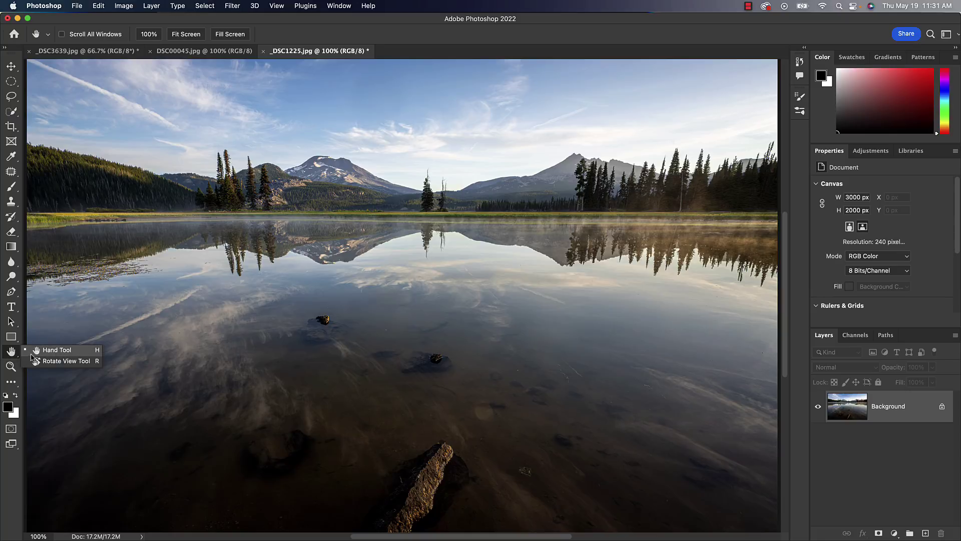
pyautogui.click(12, 356)
pyautogui.press('super+equal')
pyautogui.press('super+equal')
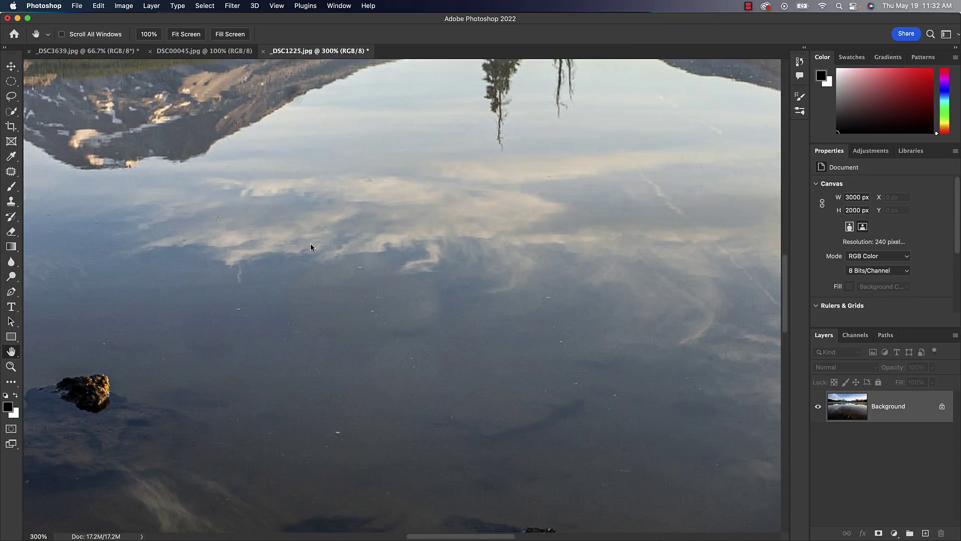
pyautogui.press('v')
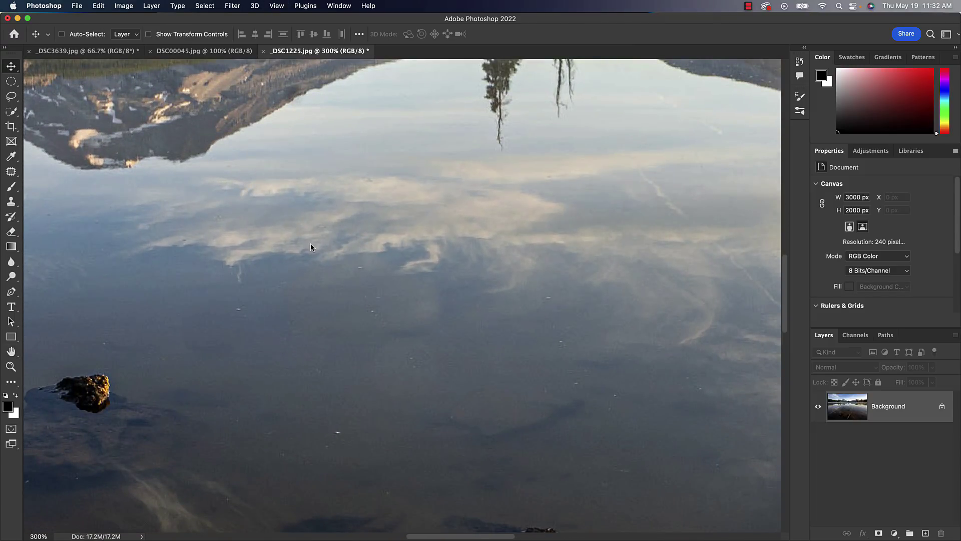
pyautogui.moveTo(314, 257); pyautogui.dragTo(450, 383)
pyautogui.press('super+1')
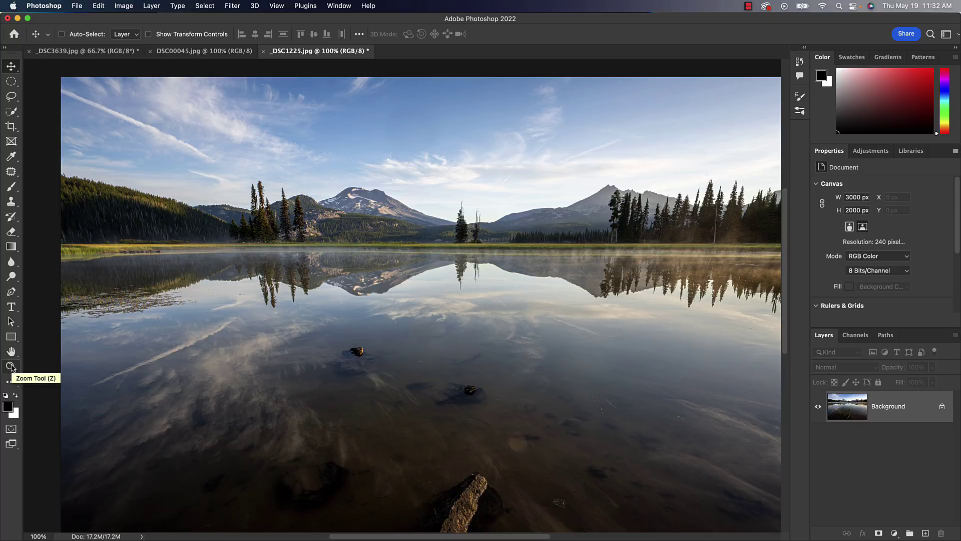
pyautogui.press('super+=')
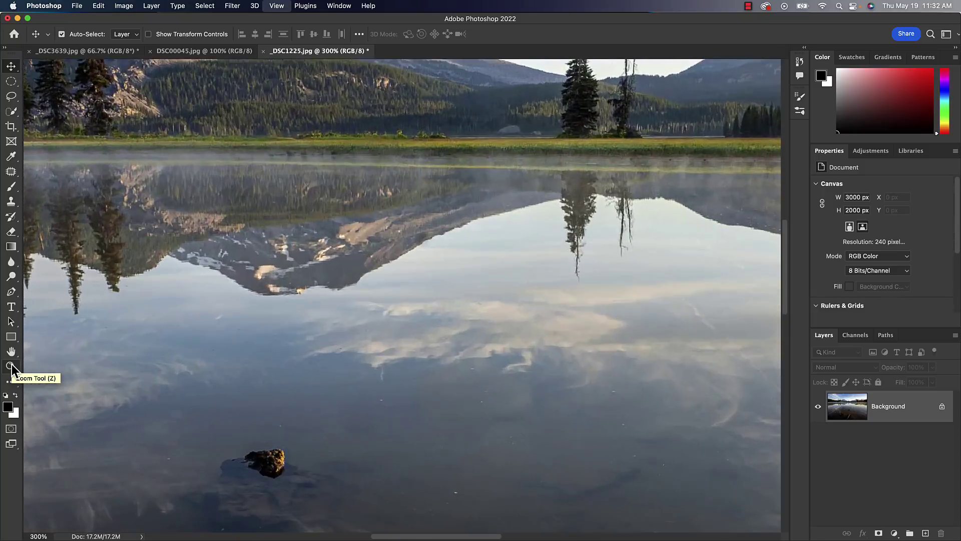
pyautogui.press('super+1')
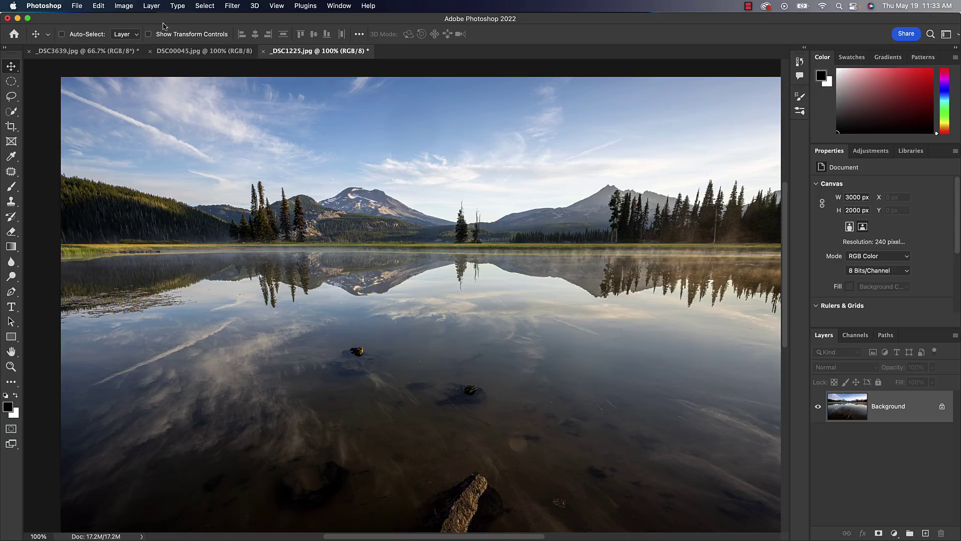
# Step: In Edit > Toolbar, scroll the list and drag History Brush and Art History Brush into Extra Tools
pyautogui.click(99, 7)
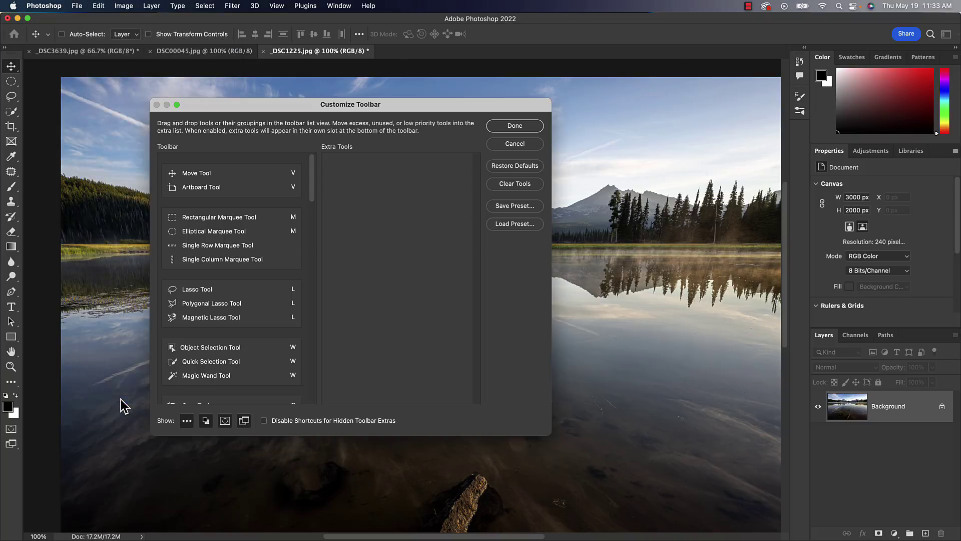
pyautogui.moveTo(330, 105)
pyautogui.mouseDown()
pyautogui.moveTo(490, 103)
pyautogui.moveTo(445, 106)
pyautogui.mouseUp()
pyautogui.moveTo(429, 167)
pyautogui.mouseDown()
pyautogui.moveTo(429, 380)
pyautogui.moveTo(422, 155)
pyautogui.mouseUp()
pyautogui.scroll(-5, 352, 284)
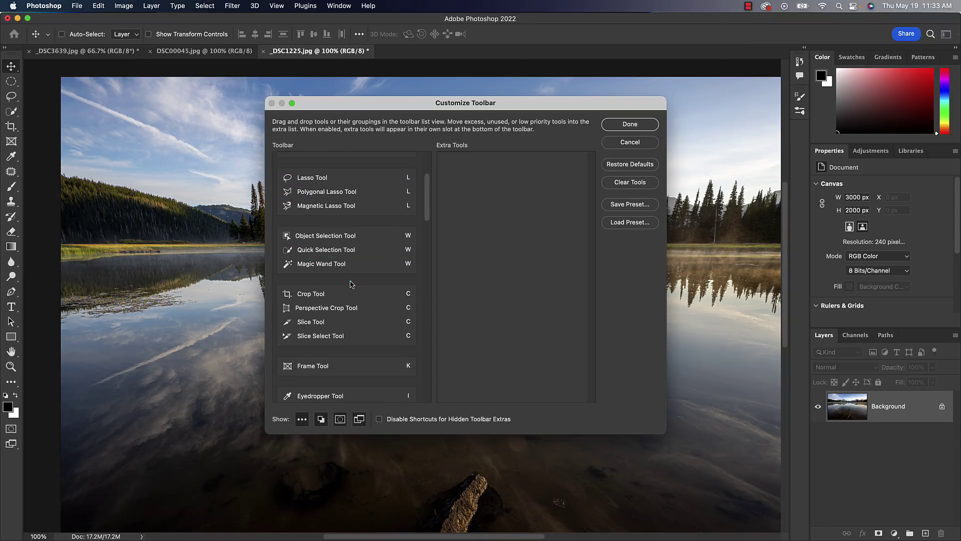
pyautogui.scroll(-15, 352, 284)
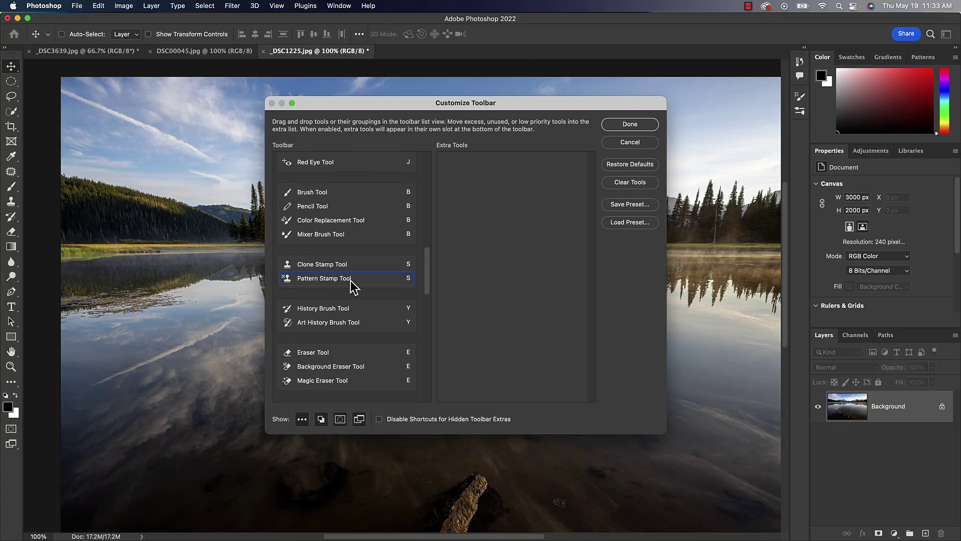
pyautogui.scroll(-1, 350, 280)
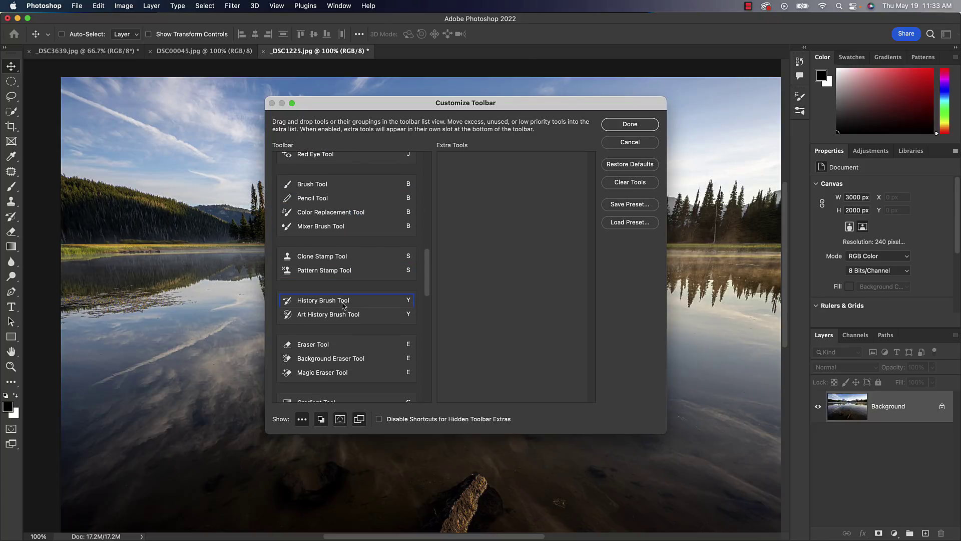
pyautogui.moveTo(340, 303)
pyautogui.mouseDown()
pyautogui.moveTo(538, 195)
pyautogui.moveTo(553, 198)
pyautogui.mouseUp()
pyautogui.moveTo(344, 300); pyautogui.dragTo(515, 232)
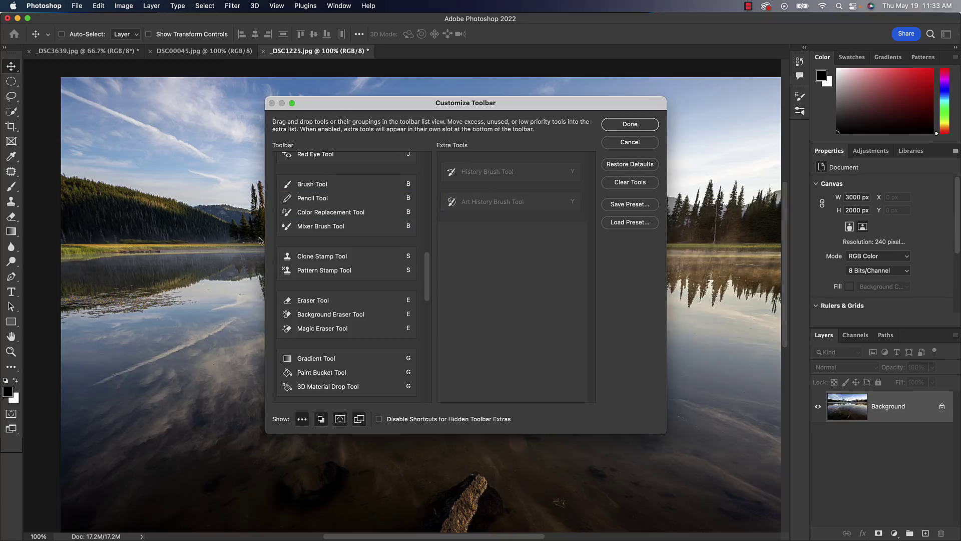
pyautogui.scroll(-3, 328, 331)
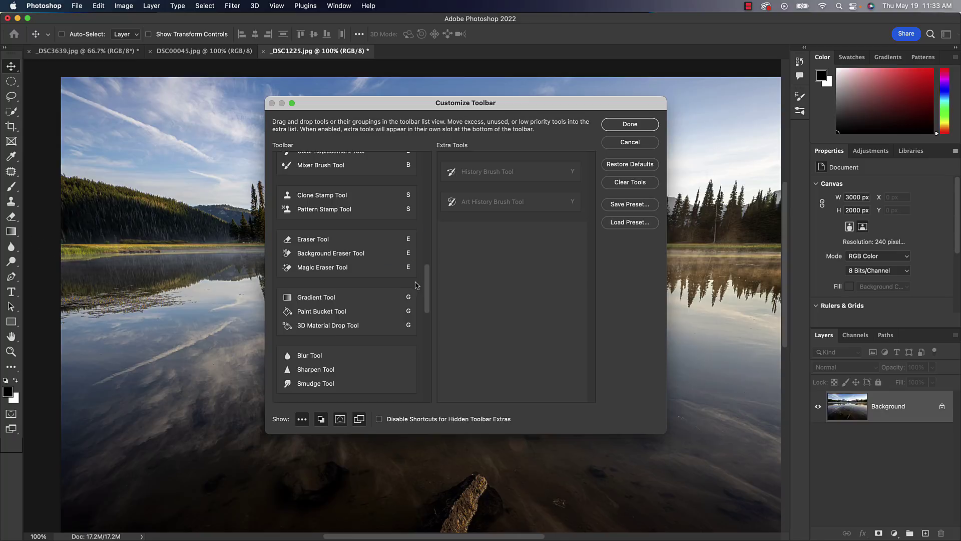
pyautogui.moveTo(429, 293); pyautogui.dragTo(432, 172)
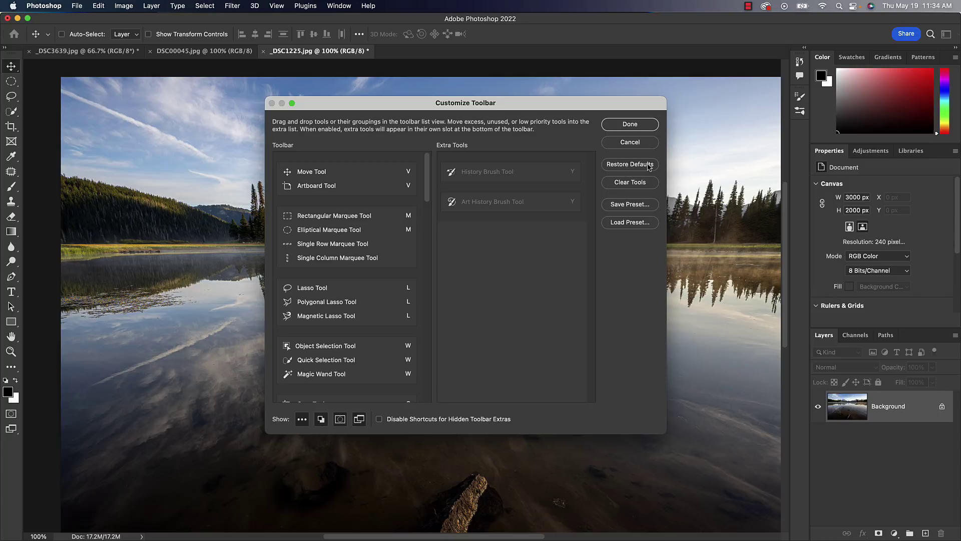
# Step: Cancel the Customize Toolbar changes, then reopen the Window menu after briefly closing it
pyautogui.click(624, 143)
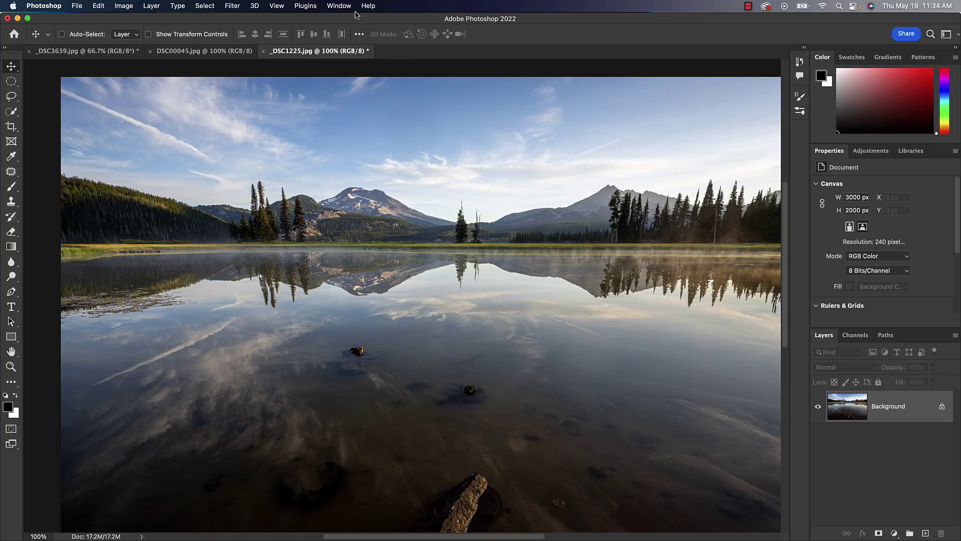
pyautogui.click(339, 6)
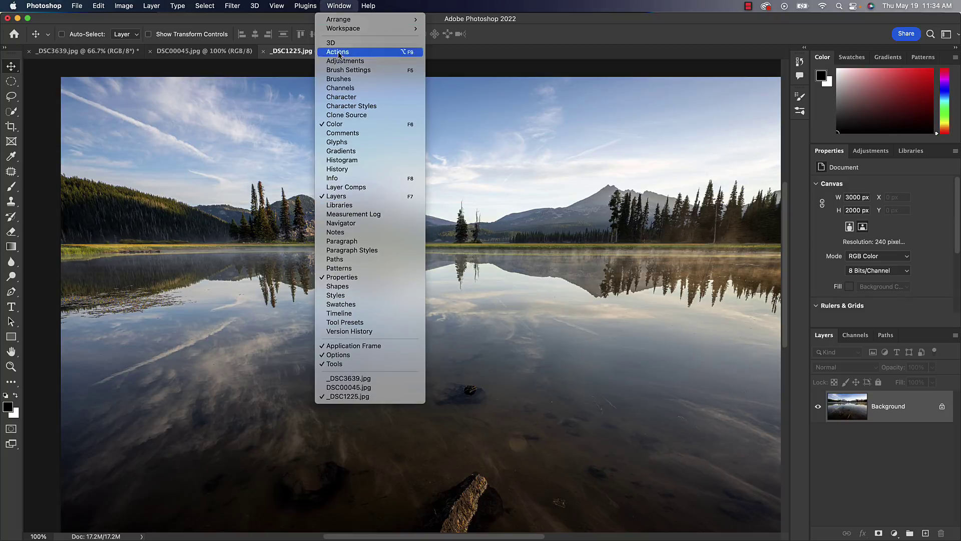
pyautogui.click(332, 7)
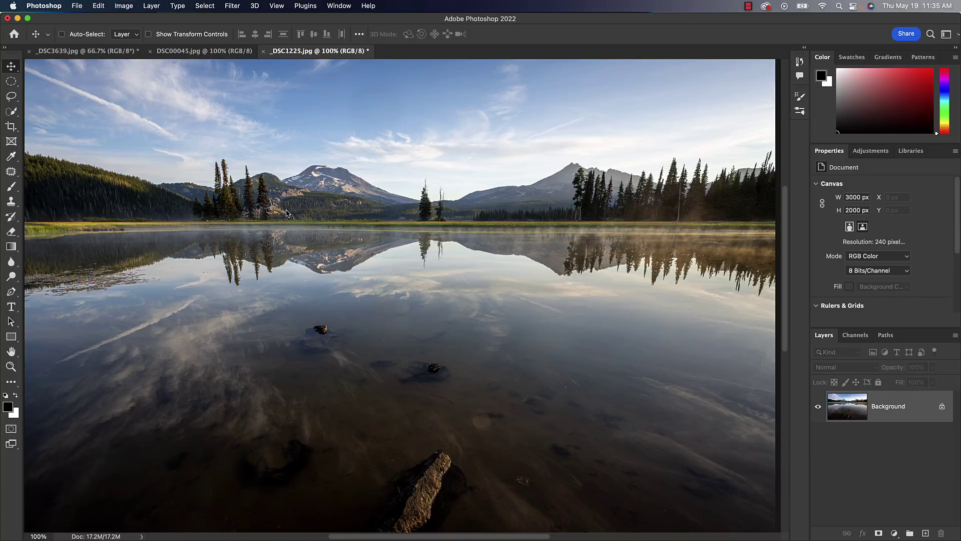
pyautogui.click(335, 6)
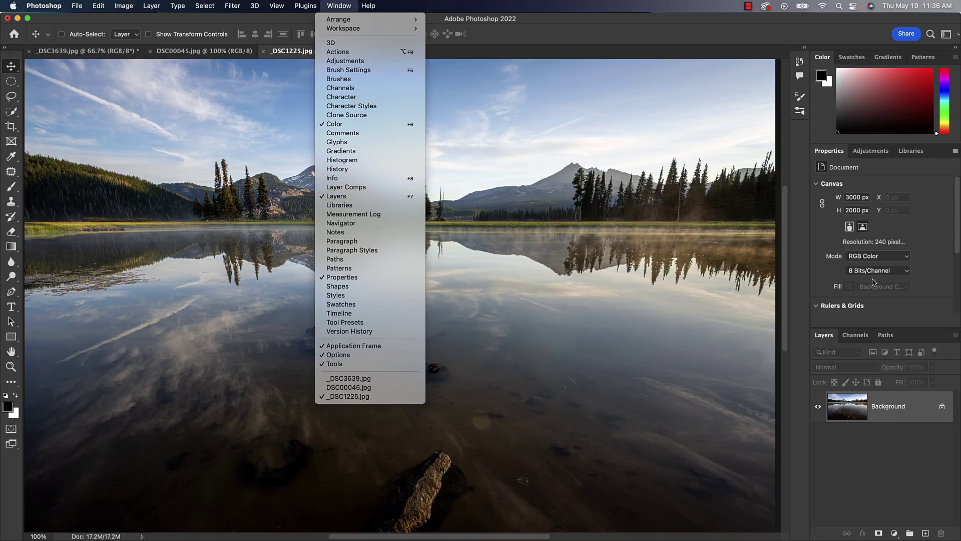
# Step: Choose Window > Workspace > Reset Essentials to restore the default panel layout
pyautogui.moveTo(382, 29)
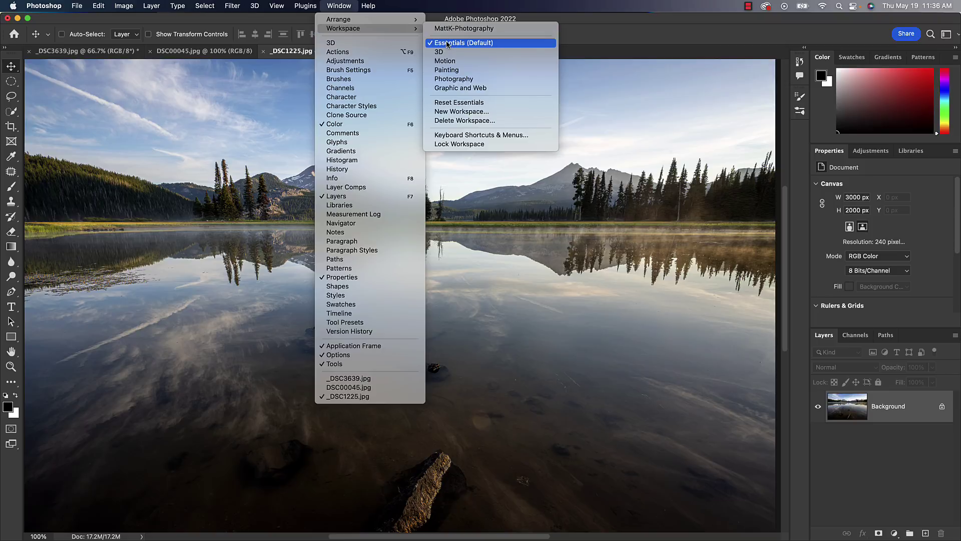
pyautogui.click(449, 104)
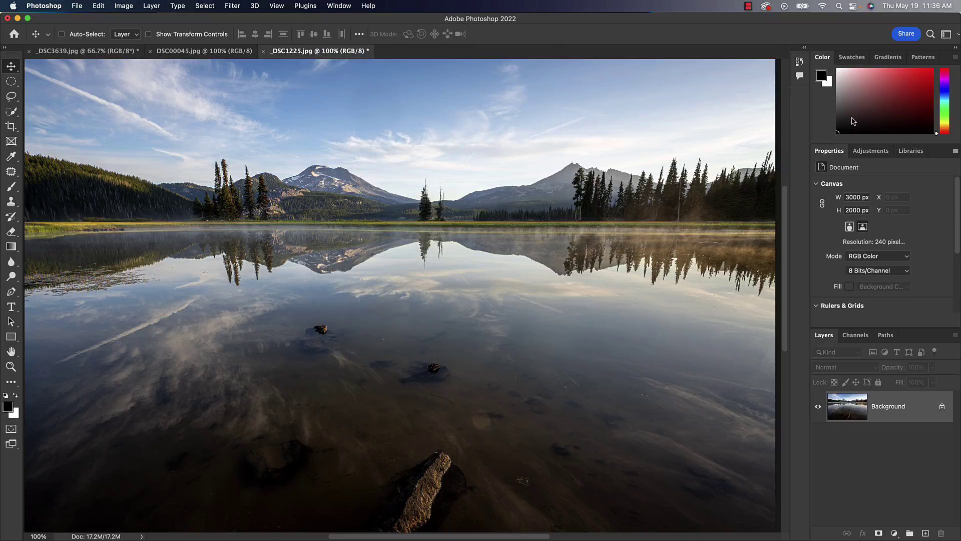
# Step: Press G for the Gradient tool and briefly open then close the gradient preset picker
pyautogui.click(342, 9)
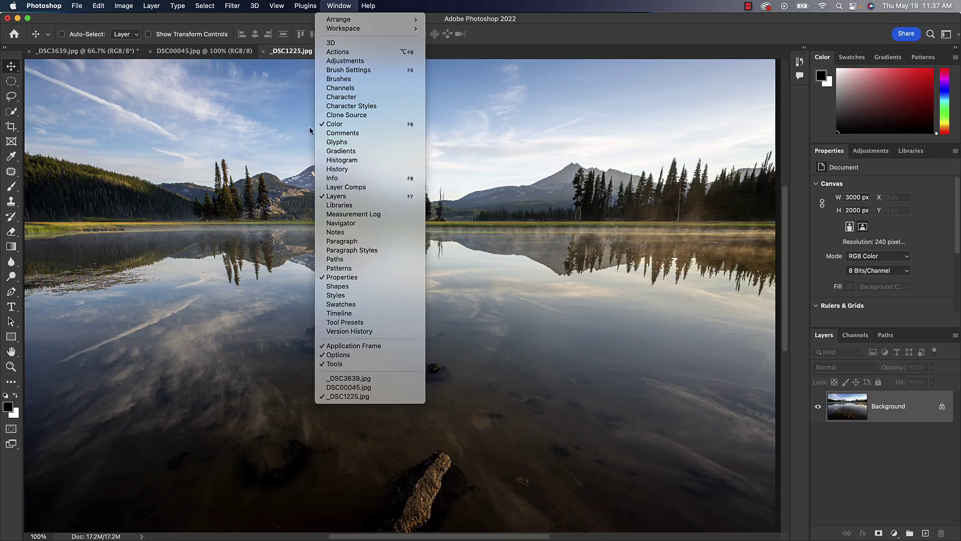
pyautogui.click(241, 25)
pyautogui.press('g')
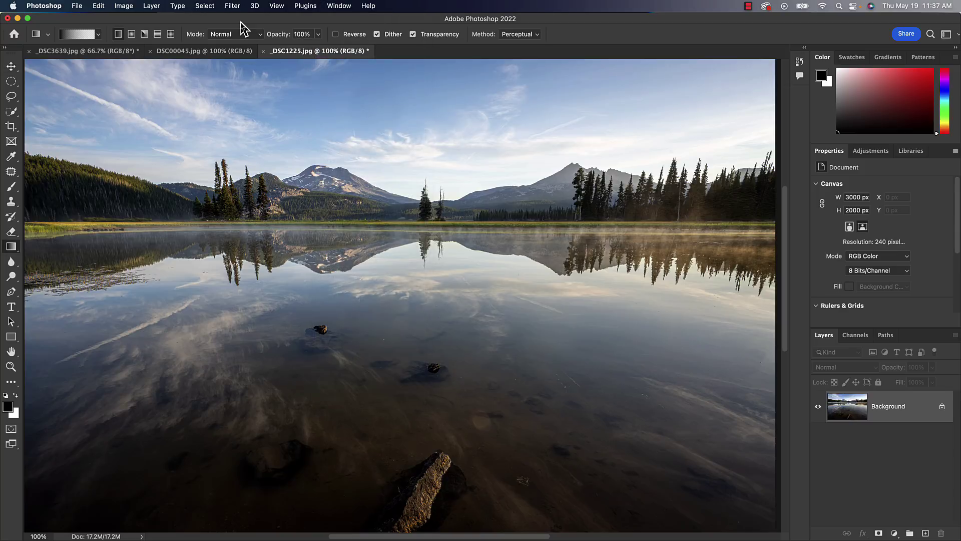
pyautogui.click(97, 35)
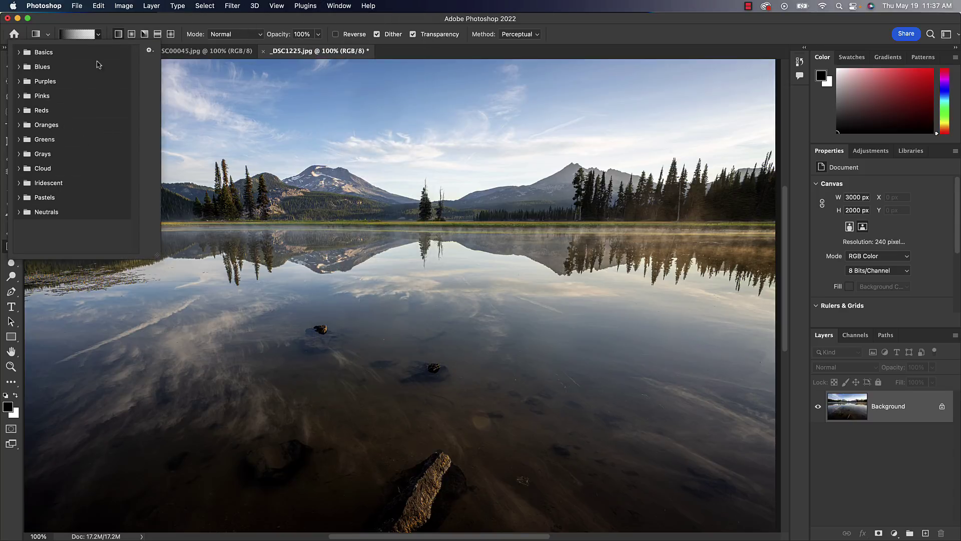
pyautogui.click(106, 19)
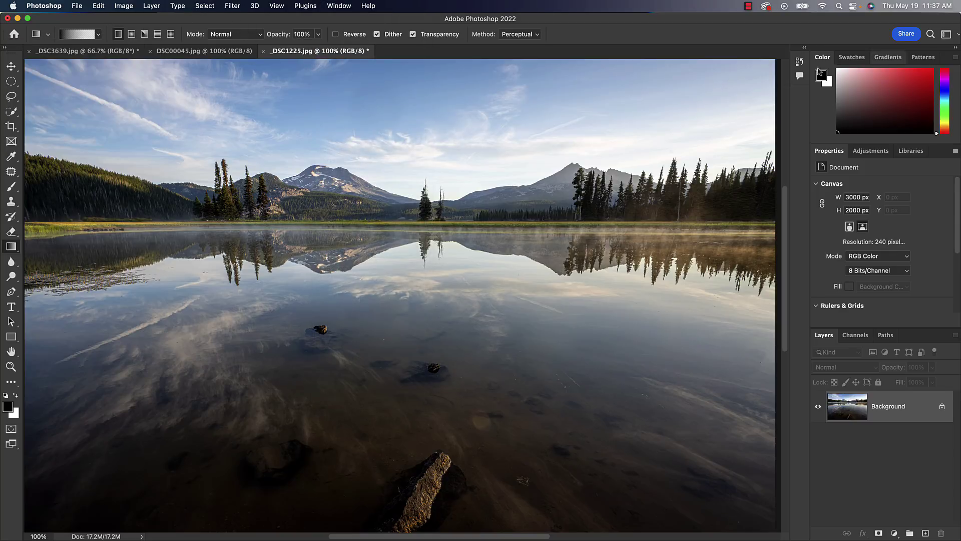
# Step: Open the Window menu to see which panels can be shown or hidden
pyautogui.click(339, 5)
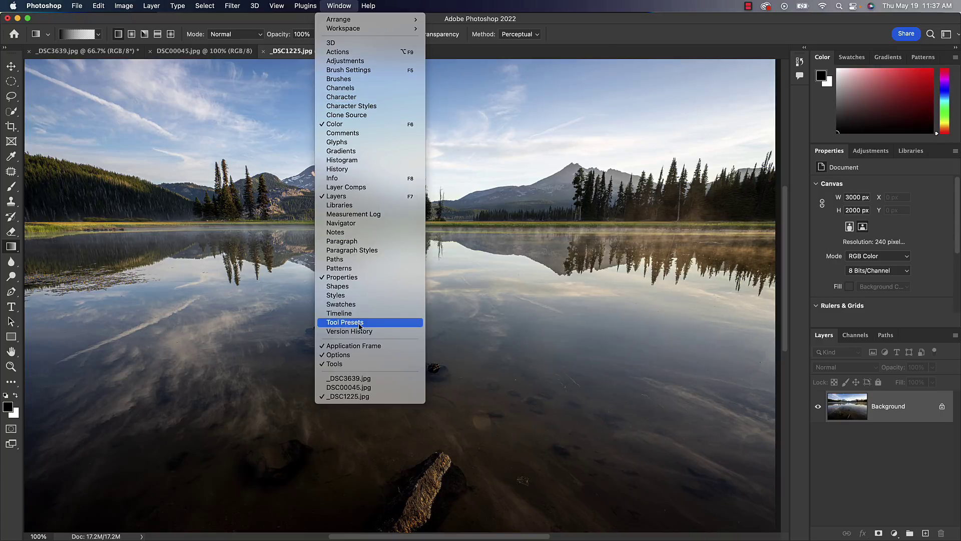
# Step: Float and close the Paths panel, leaving Layers and Channels grouped with Layers active
pyautogui.click(340, 7)
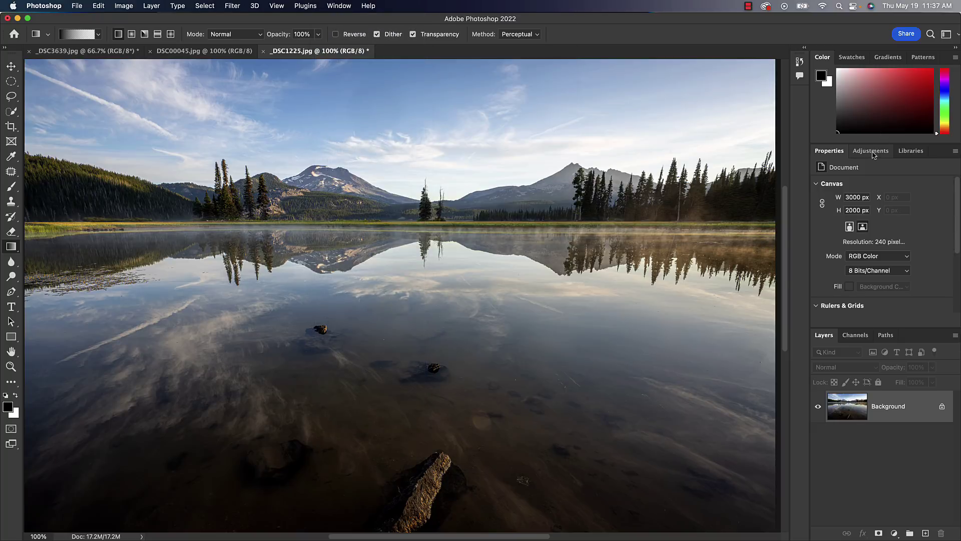
pyautogui.click(886, 338)
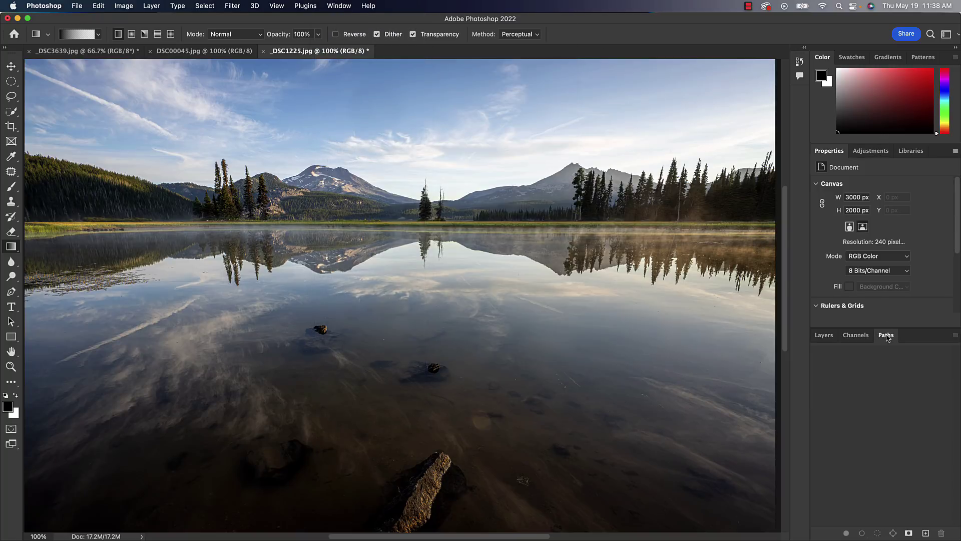
pyautogui.moveTo(886, 338); pyautogui.dragTo(443, 239)
pyautogui.click(435, 230)
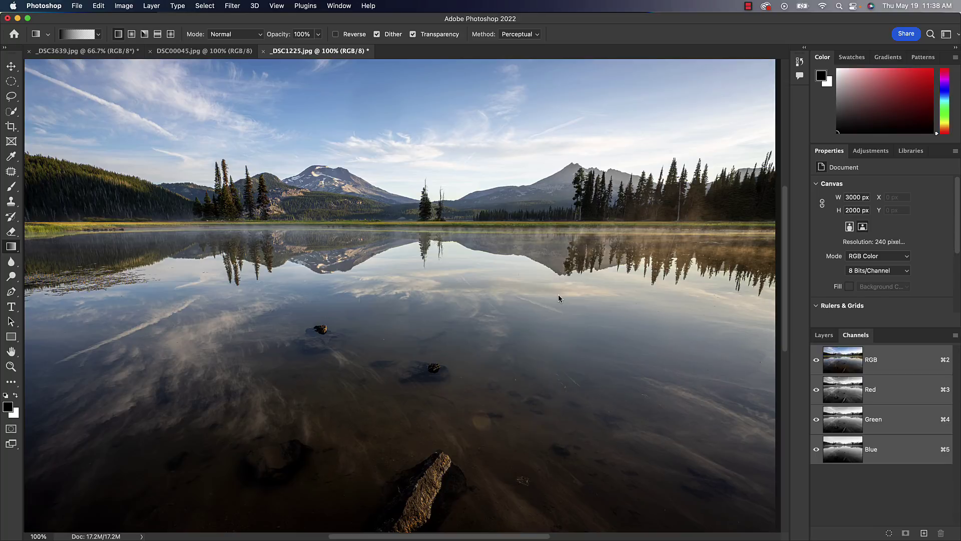
pyautogui.click(823, 335)
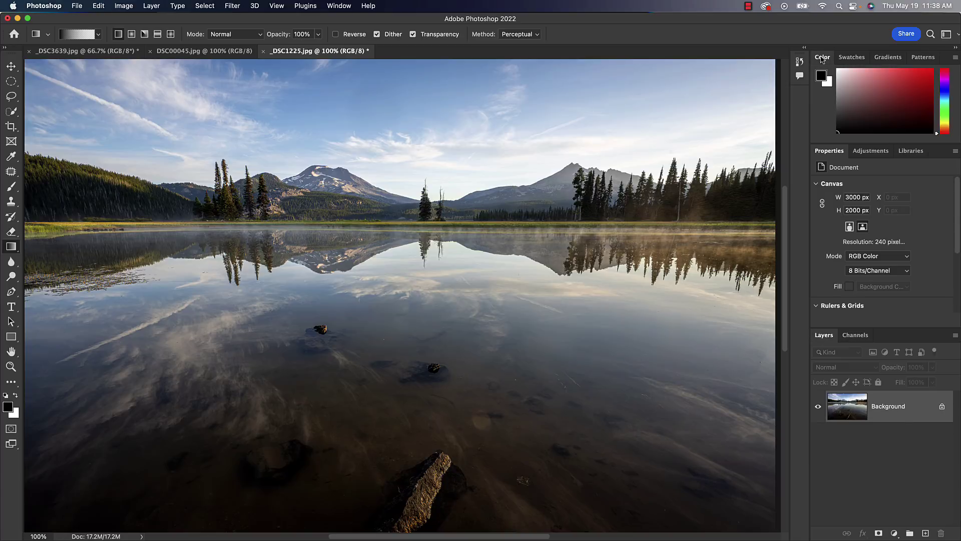
# Step: Close the Color, Swatches and Gradients panels, then close the Patterns tab group
pyautogui.click(955, 59)
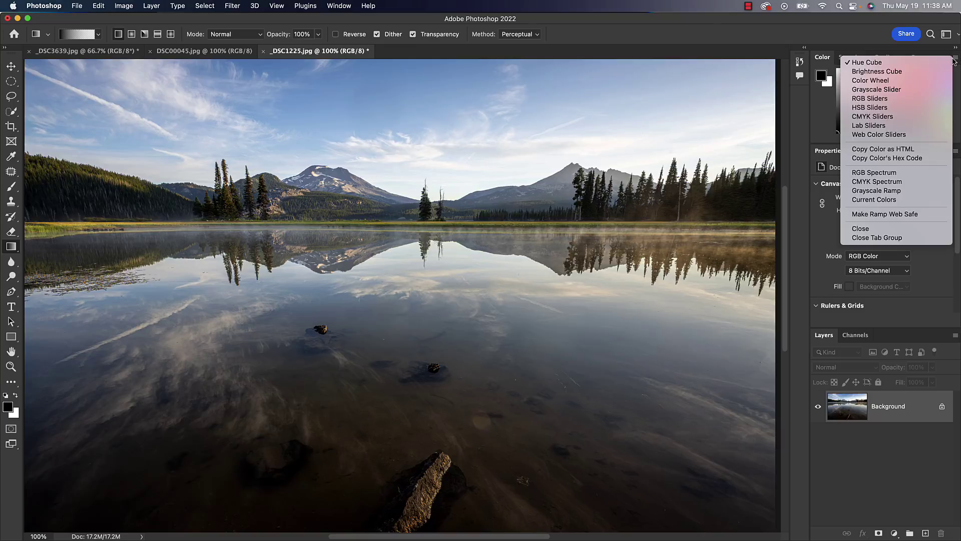
pyautogui.click(856, 230)
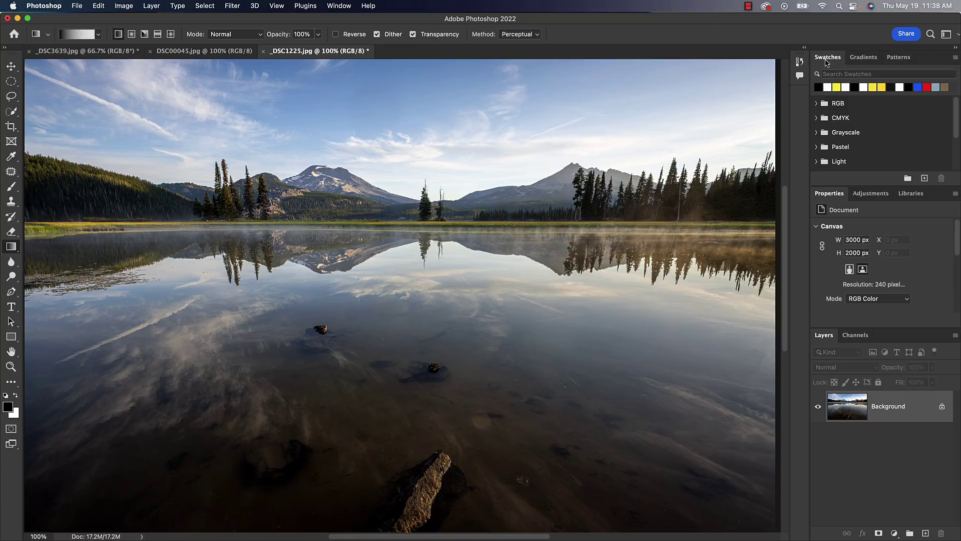
pyautogui.click(955, 57)
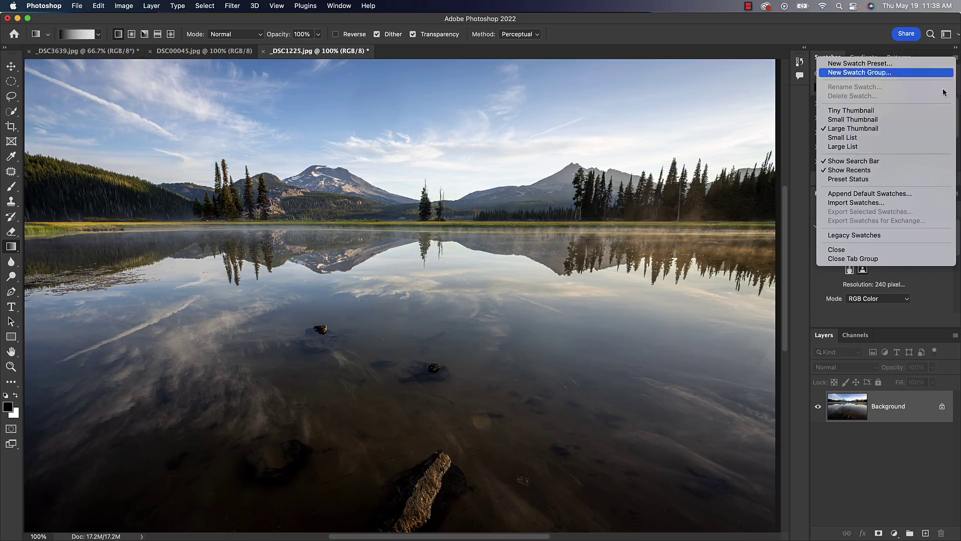
pyautogui.click(851, 249)
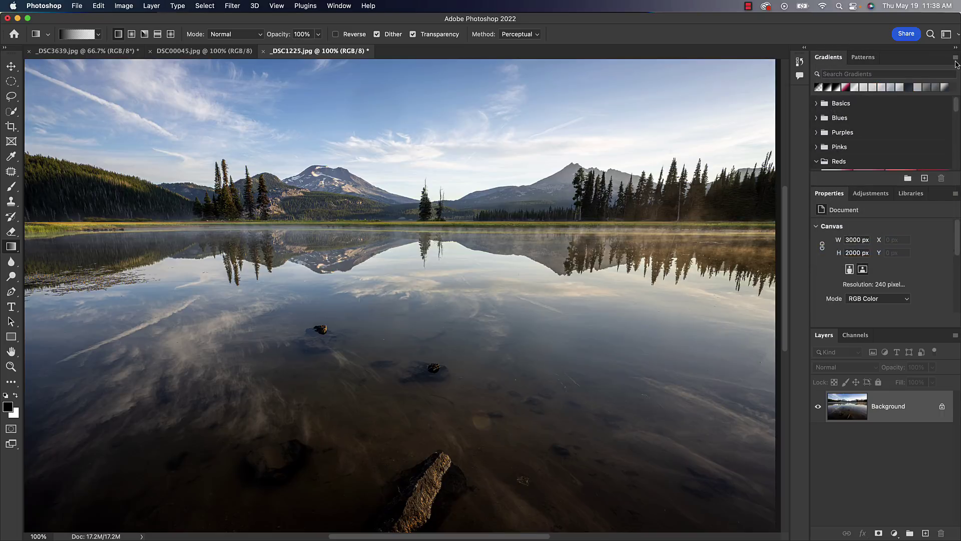
pyautogui.click(955, 57)
pyautogui.click(851, 242)
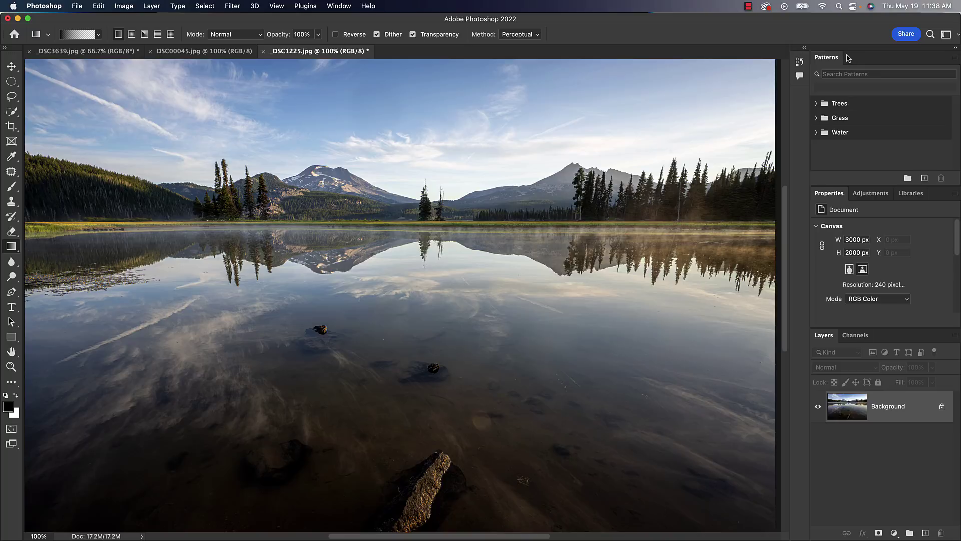
pyautogui.click(955, 57)
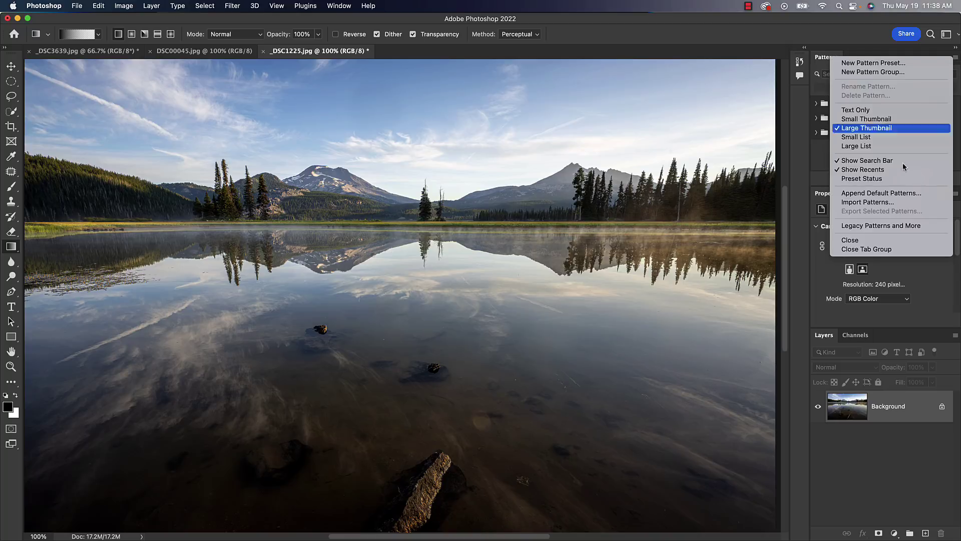
pyautogui.click(870, 249)
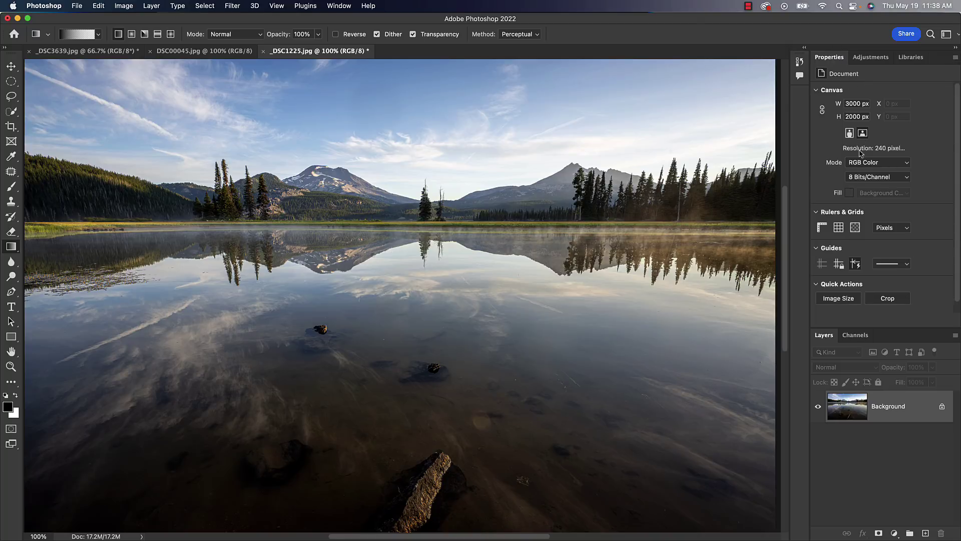
# Step: Enlarge the Layers panel by shrinking Properties, then view Adjustments and Libraries before returning to Properties
pyautogui.moveTo(845, 331); pyautogui.dragTo(842, 276)
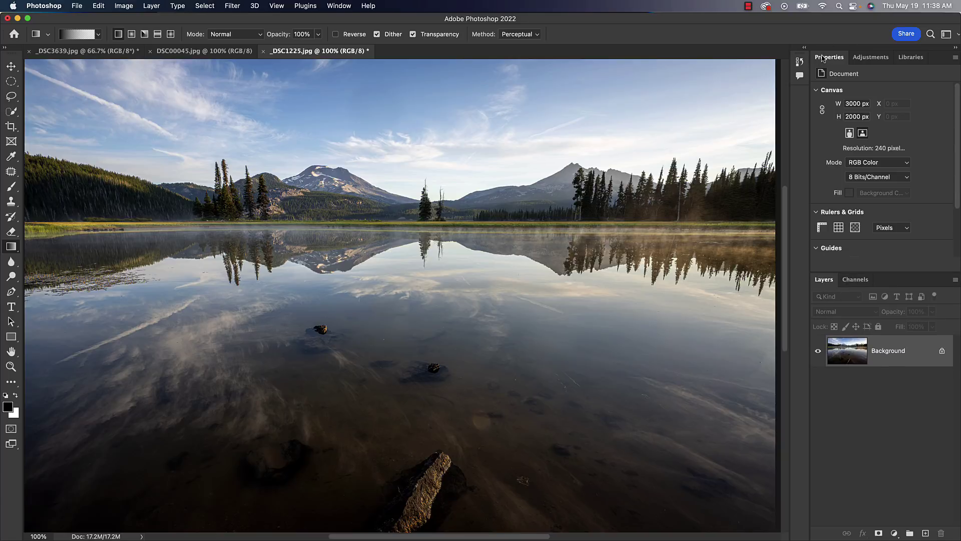
pyautogui.click(869, 58)
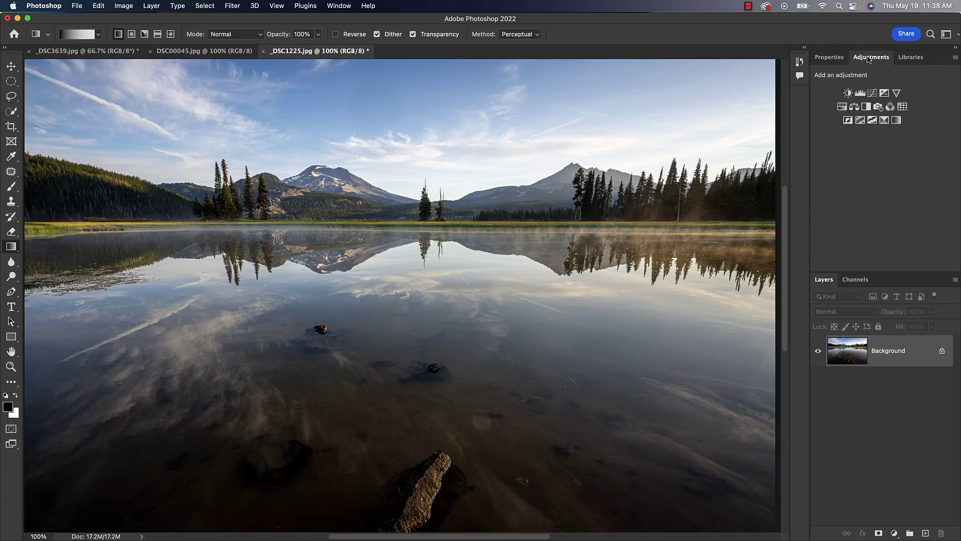
pyautogui.click(908, 59)
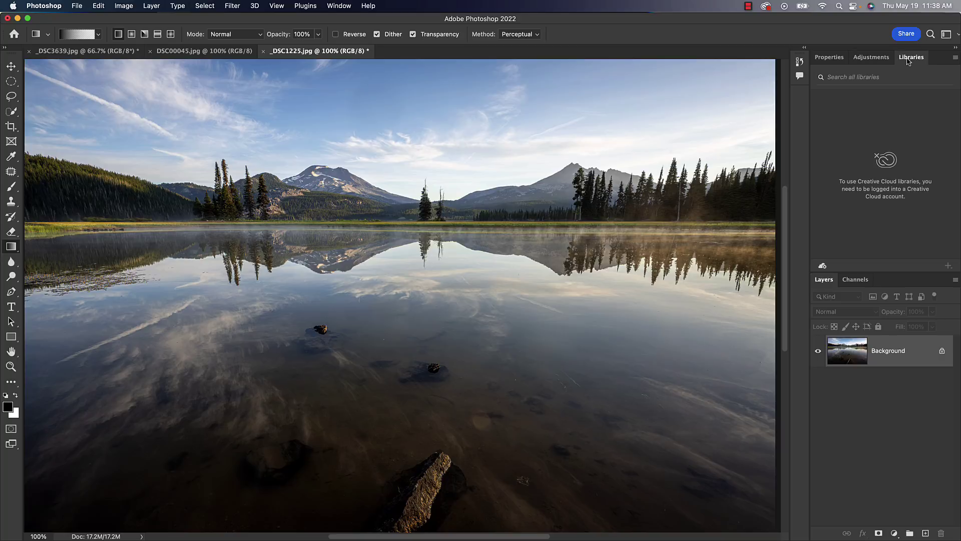
pyautogui.click(828, 60)
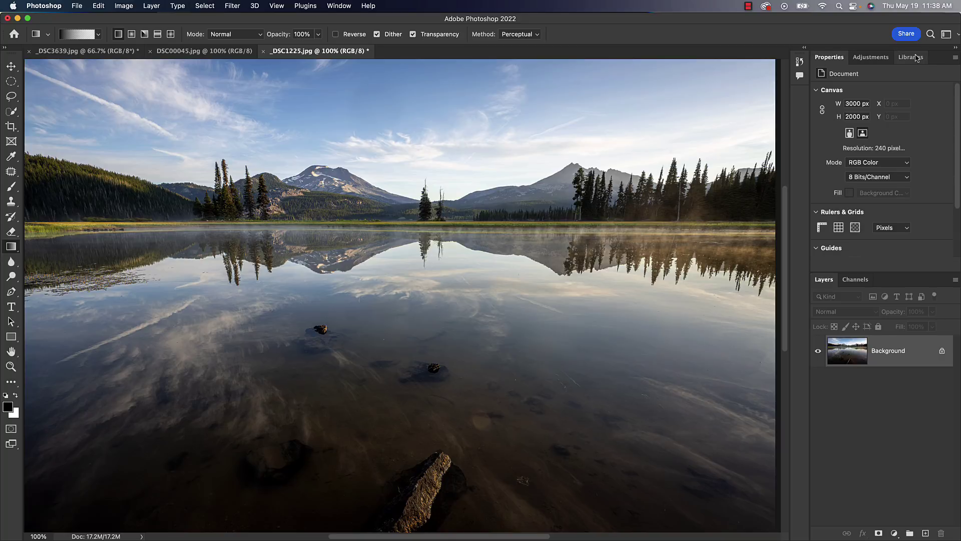
# Step: Close the Comments panel from its panel menu, keeping History collapsed in the side strip
pyautogui.click(799, 62)
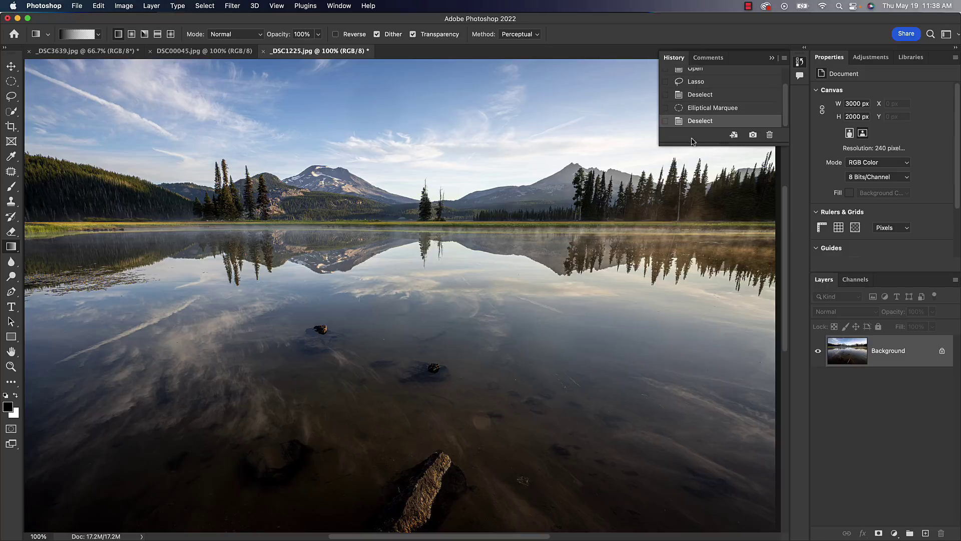
pyautogui.click(771, 59)
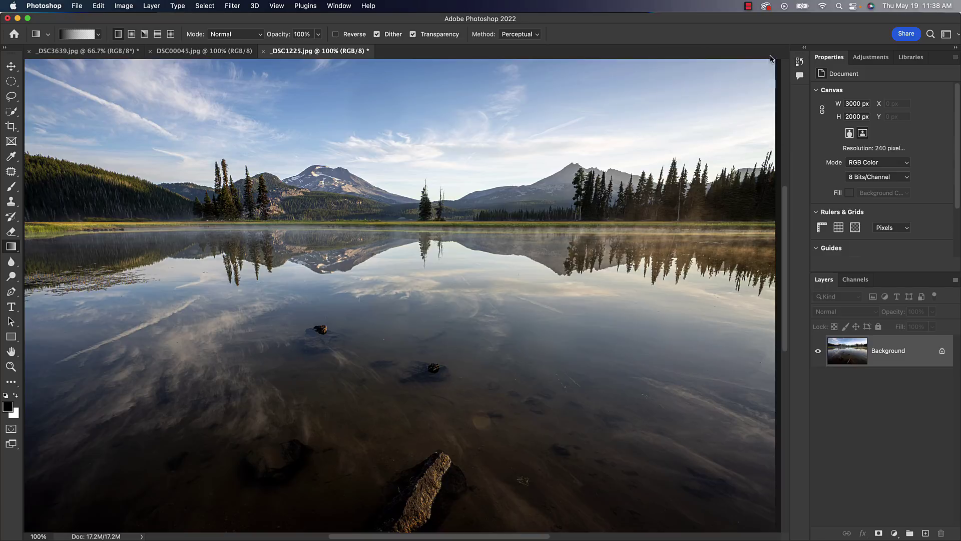
pyautogui.click(799, 75)
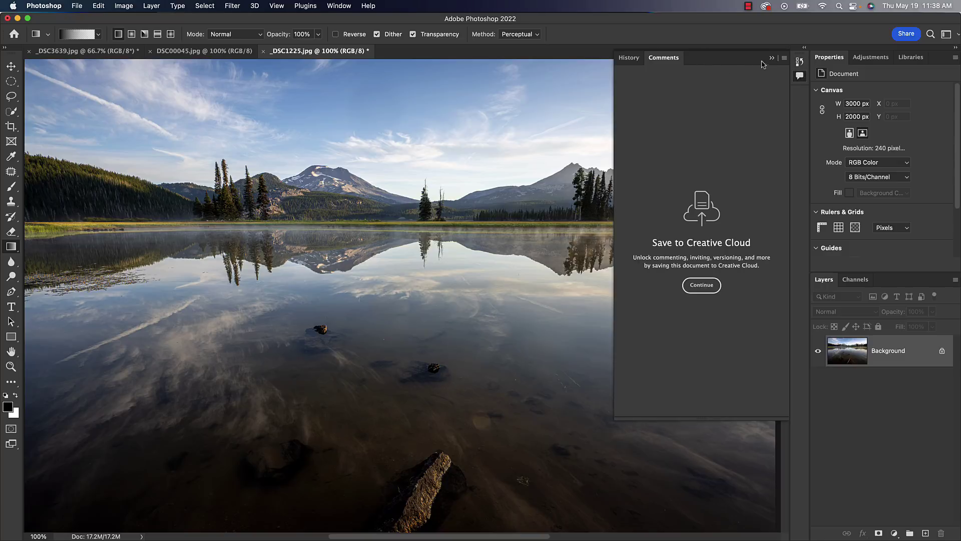
pyautogui.click(784, 58)
pyautogui.click(799, 60)
pyautogui.click(771, 60)
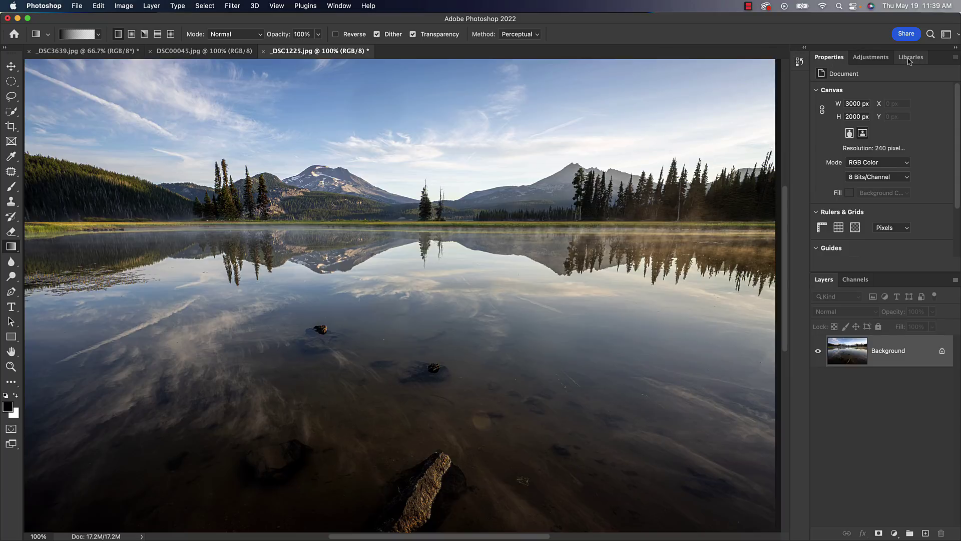
# Step: Dock Libraries and Adjustments as icons under History, then expand and collapse Adjustments to check it
pyautogui.moveTo(910, 59); pyautogui.dragTo(802, 88)
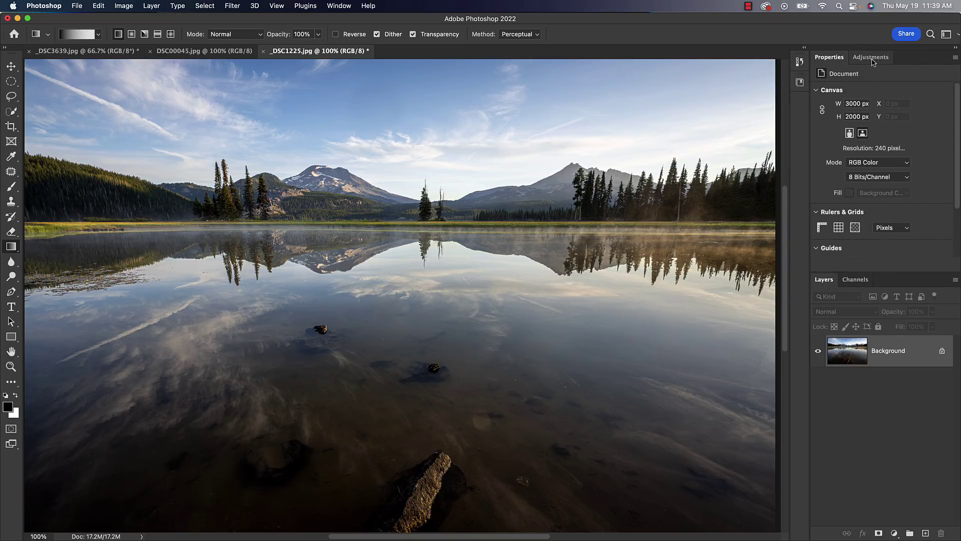
pyautogui.moveTo(874, 61); pyautogui.dragTo(802, 106)
pyautogui.click(799, 105)
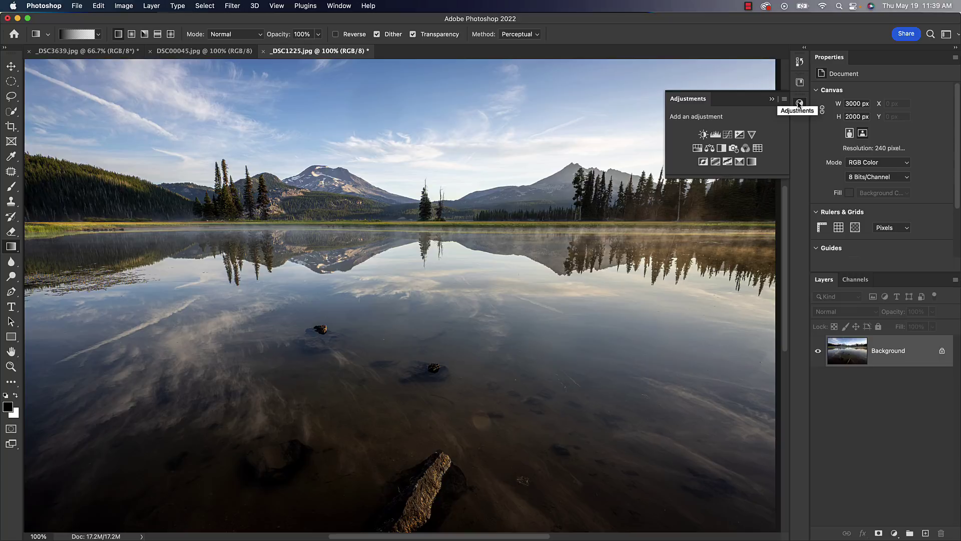
pyautogui.click(799, 105)
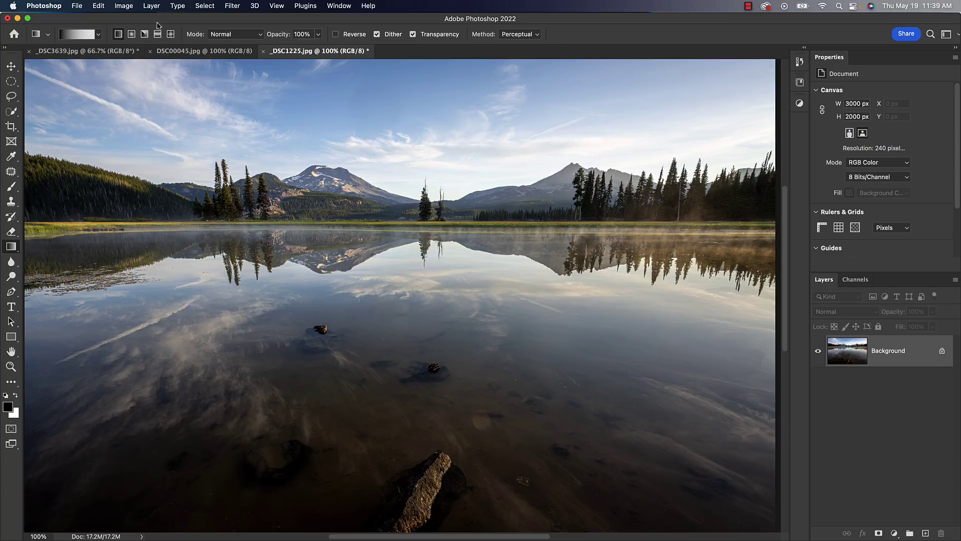
# Step: Open Edit > Menus and expand the Window and Edit command lists to review their visibility
pyautogui.click(99, 6)
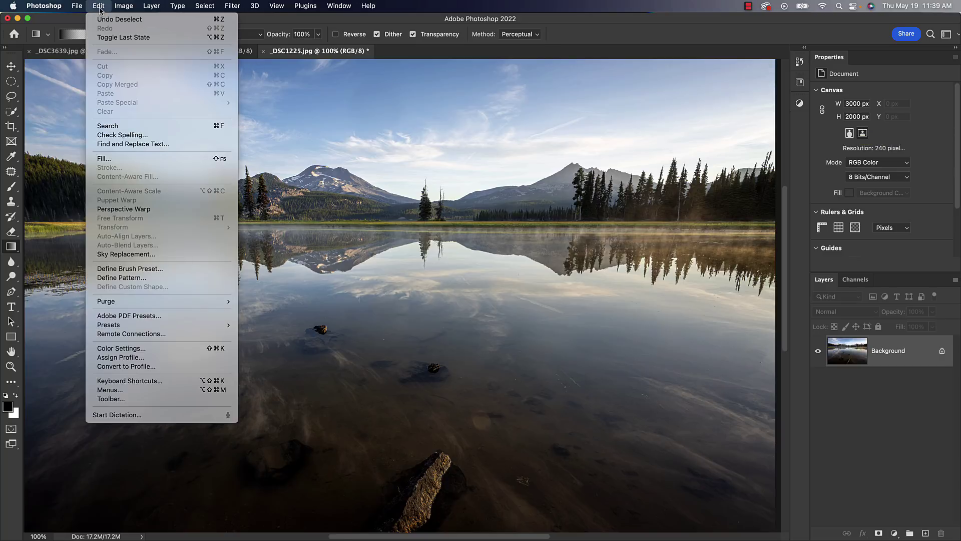
pyautogui.click(120, 391)
pyautogui.scroll(-3, 270, 246)
pyautogui.click(222, 310)
pyautogui.scroll(-5, 265, 257)
pyautogui.scroll(10, 264, 258)
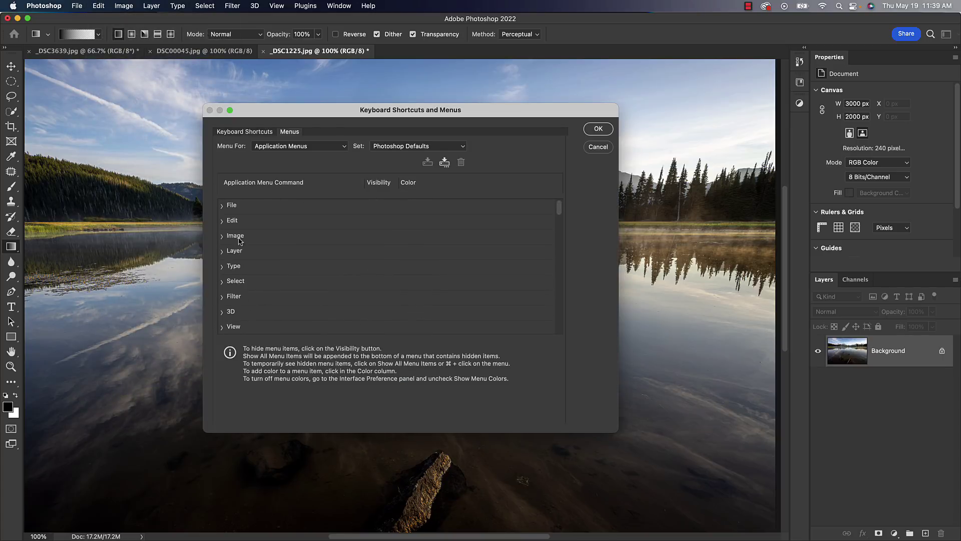
pyautogui.click(223, 221)
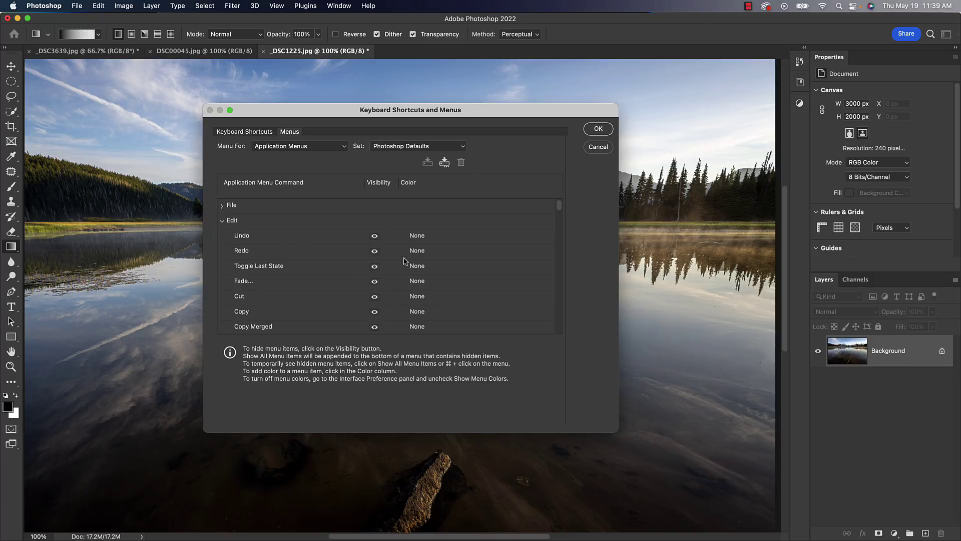
pyautogui.click(222, 223)
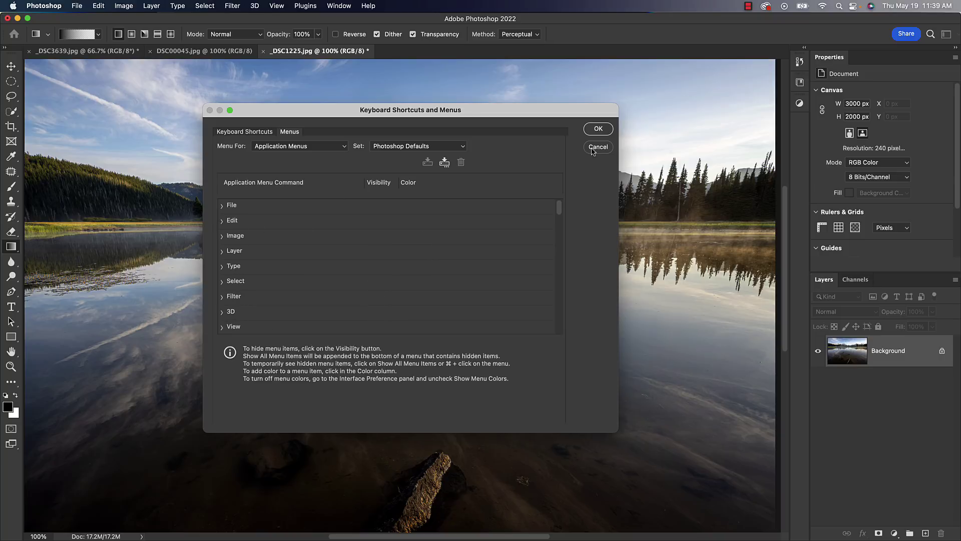